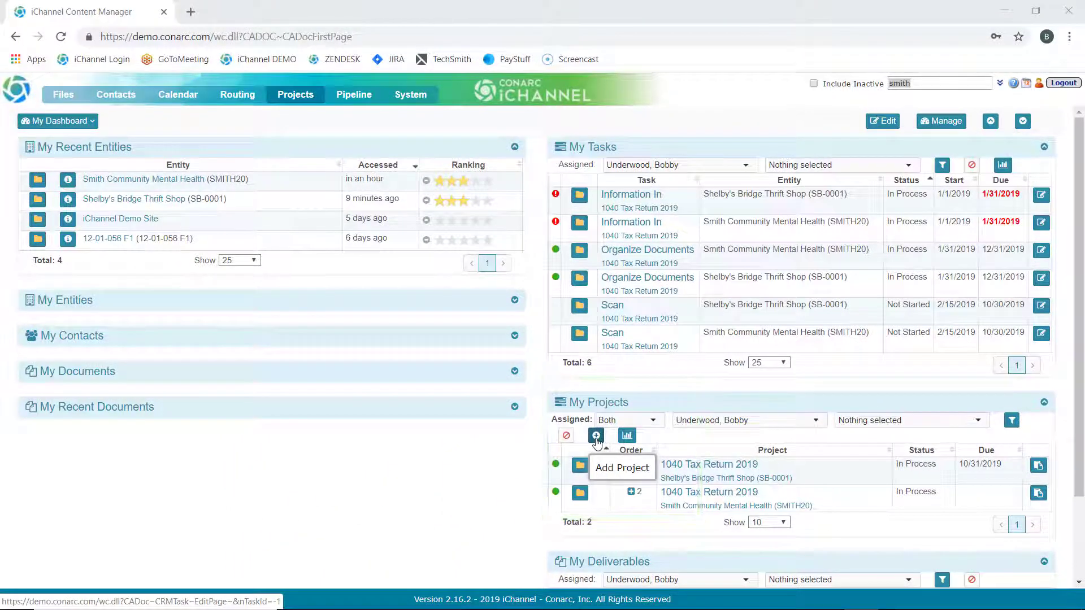
# Step: Start a new project and base it on the TEMPLATE_2018 Individual Tax Return template
pyautogui.click(295, 95)
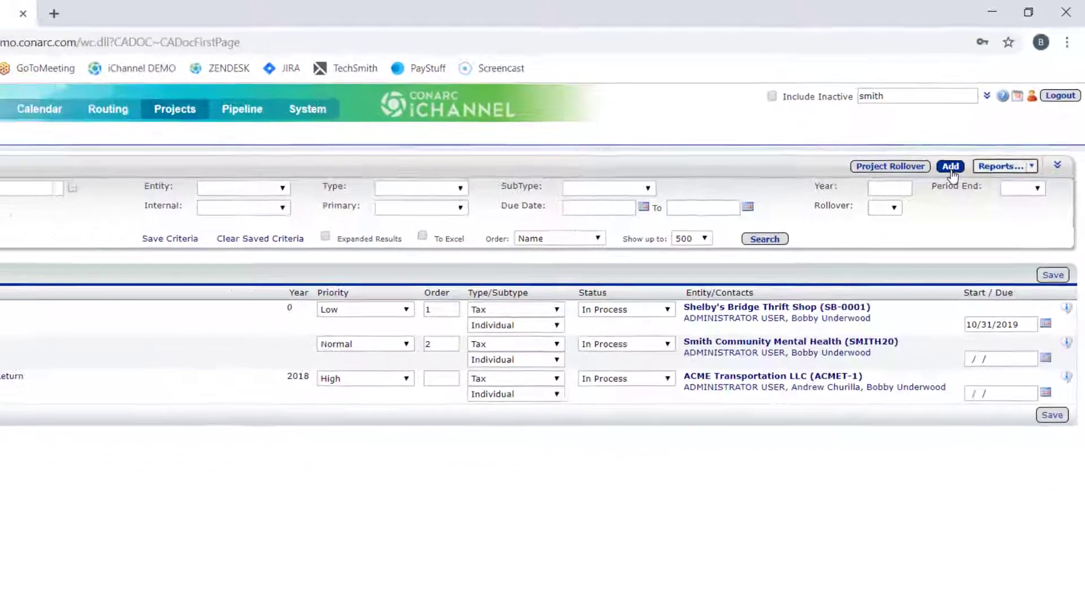
pyautogui.click(950, 167)
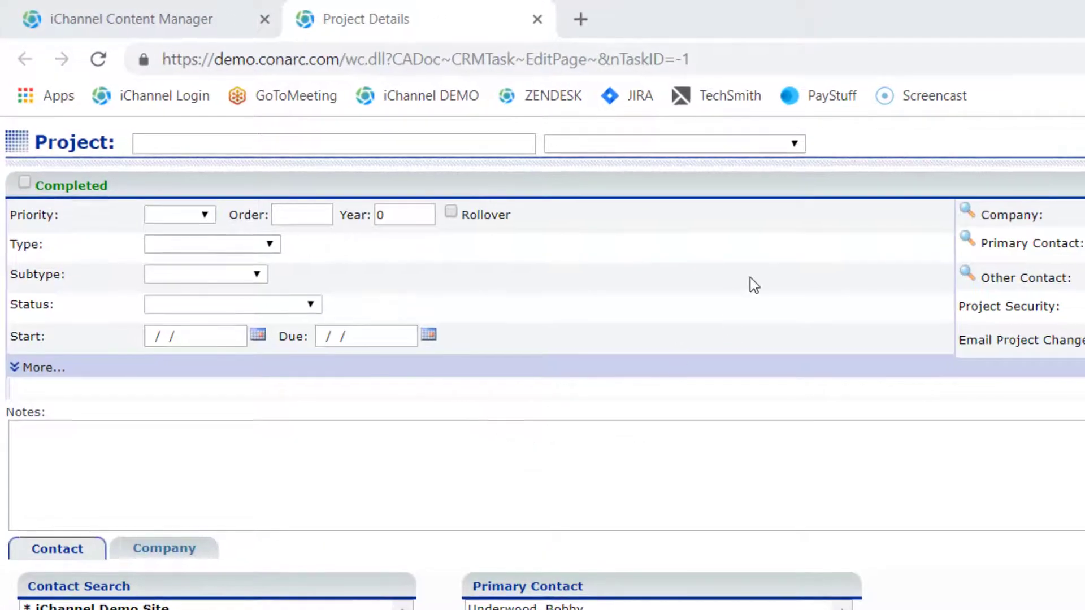
pyautogui.click(793, 146)
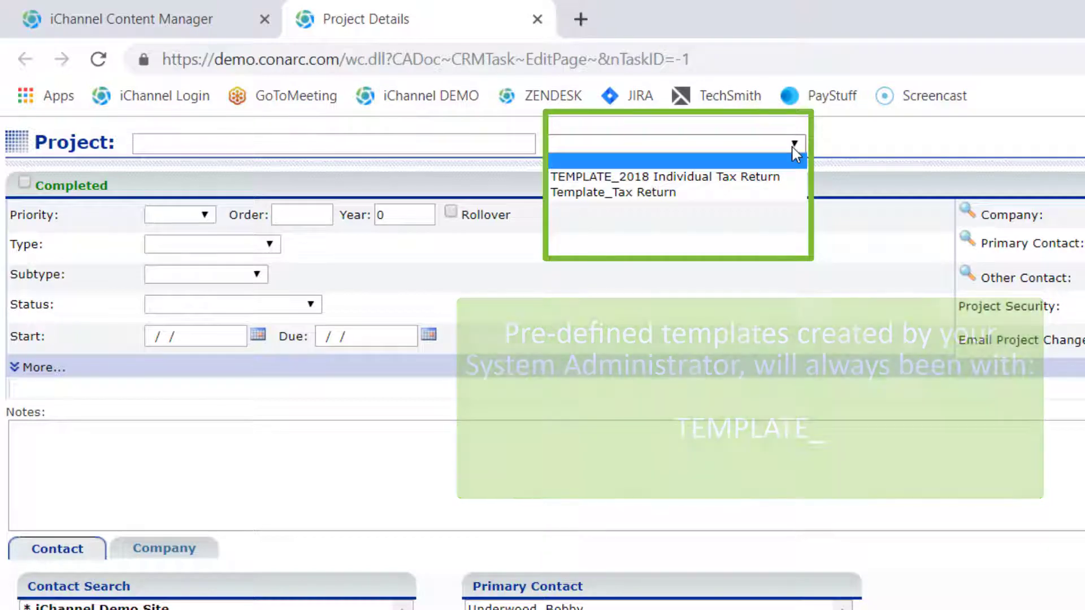
pyautogui.click(759, 179)
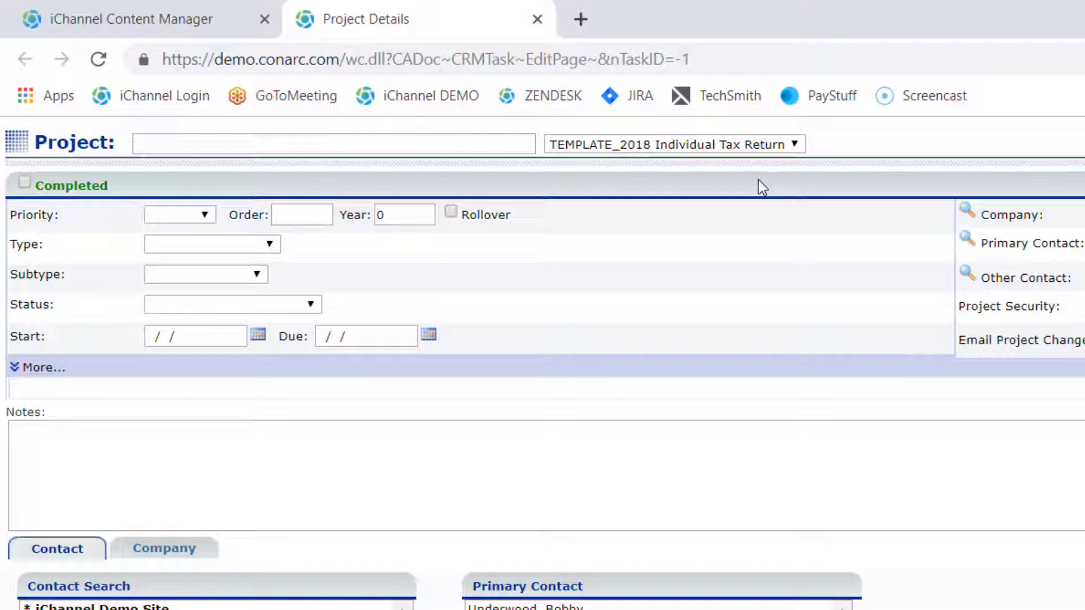
# Step: Name the project "Shelby Bridge 2018 Task List" and save it
pyautogui.click(169, 145)
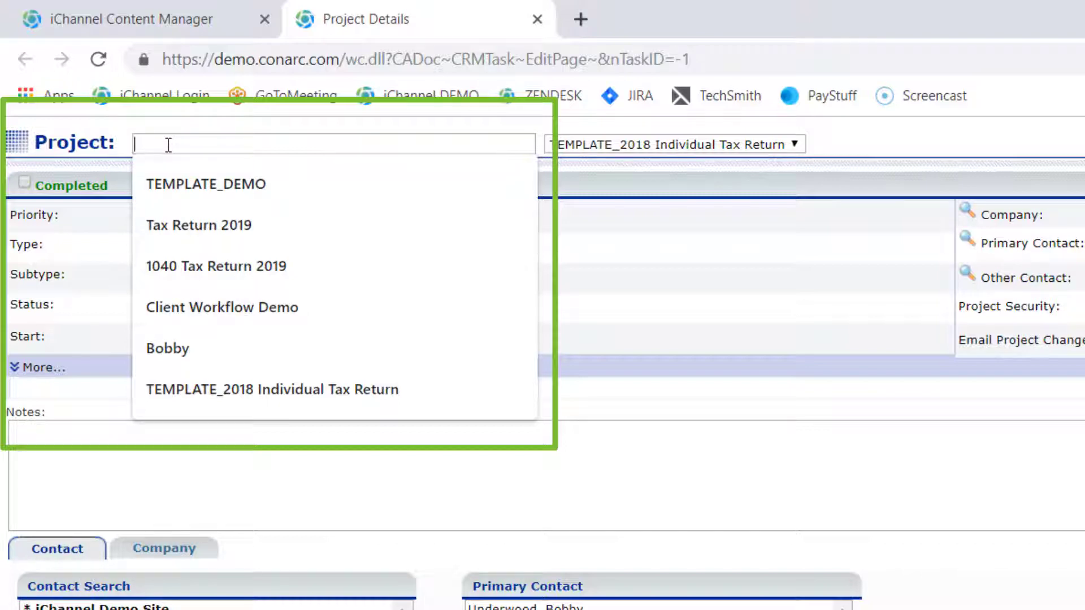
pyautogui.write('Shel')
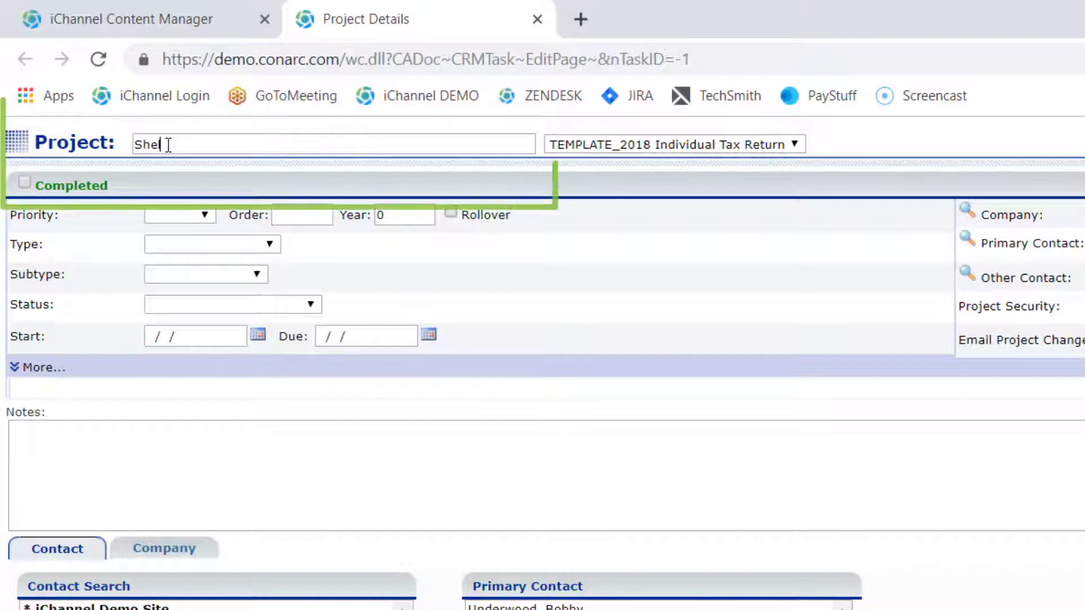
pyautogui.write('by Bridge')
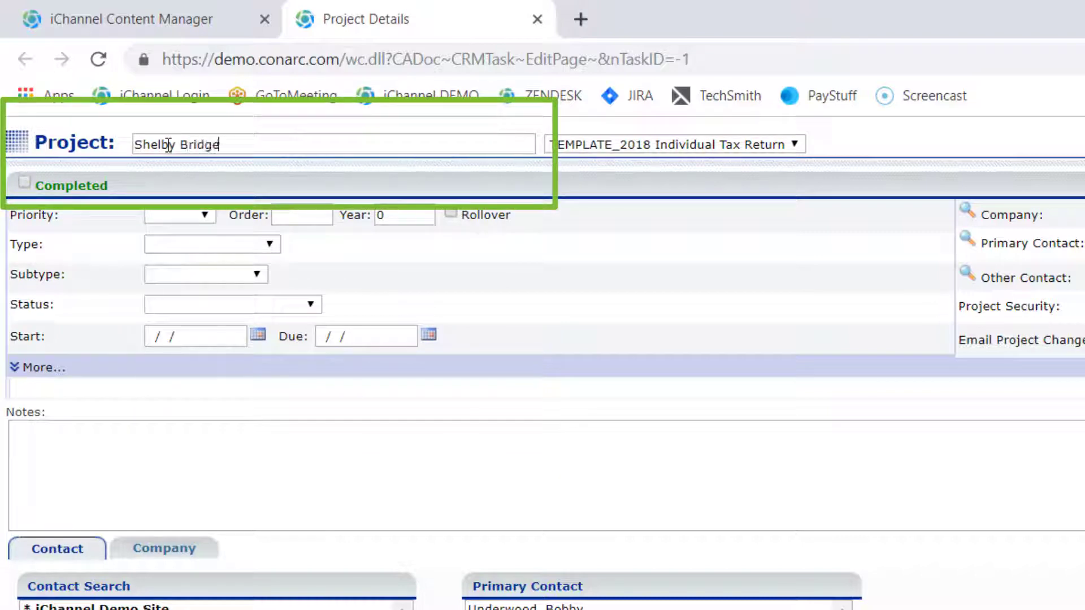
pyautogui.write(' 2018')
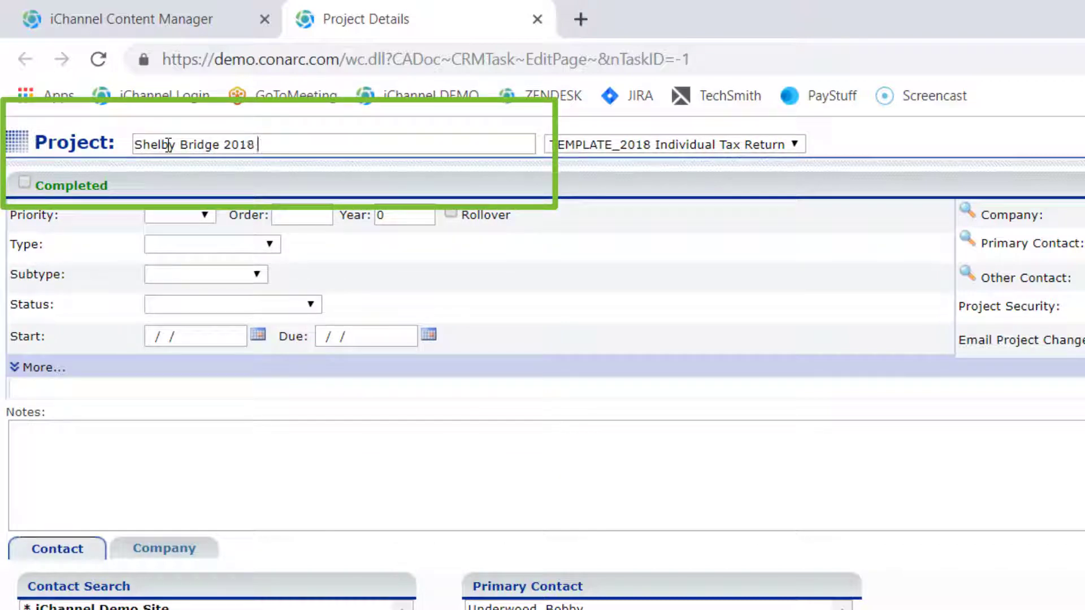
pyautogui.write(' Task List')
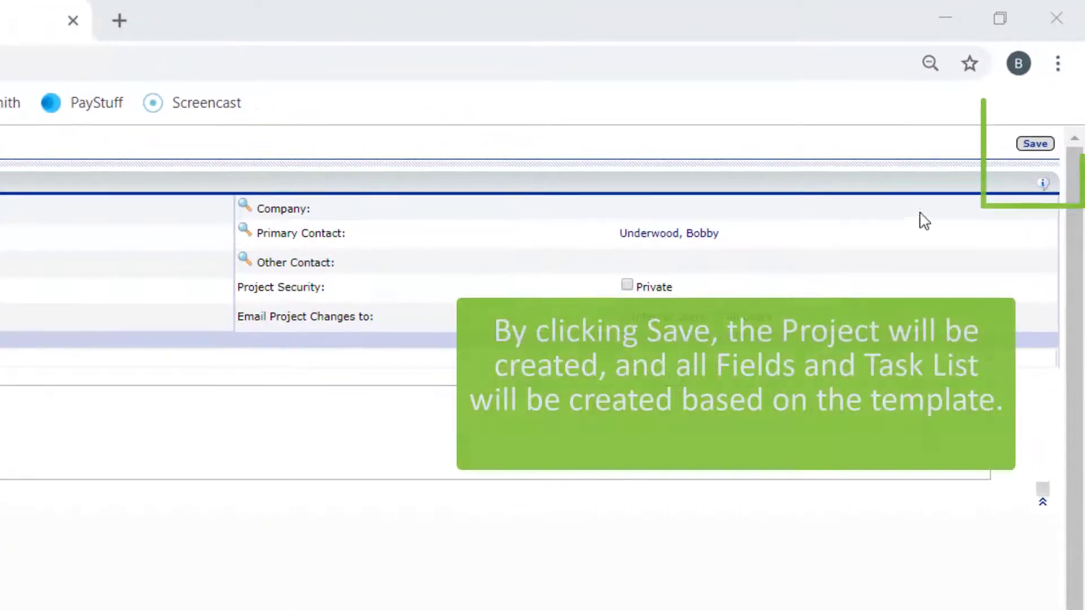
pyautogui.click(1036, 144)
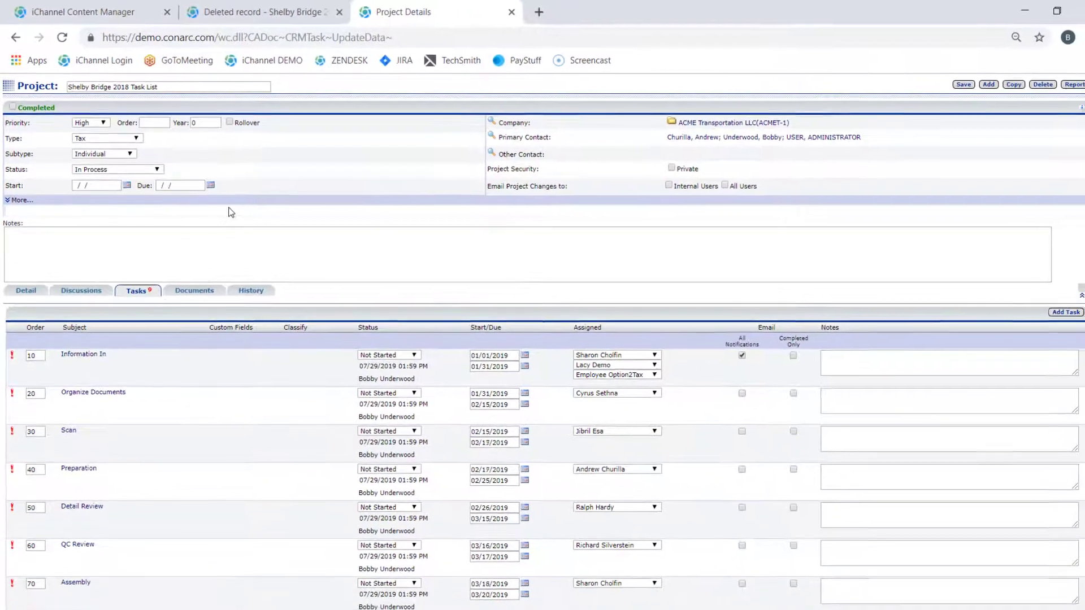
# Step: Check the project's type and subtype options, and set its status to Not Started
pyautogui.click(136, 138)
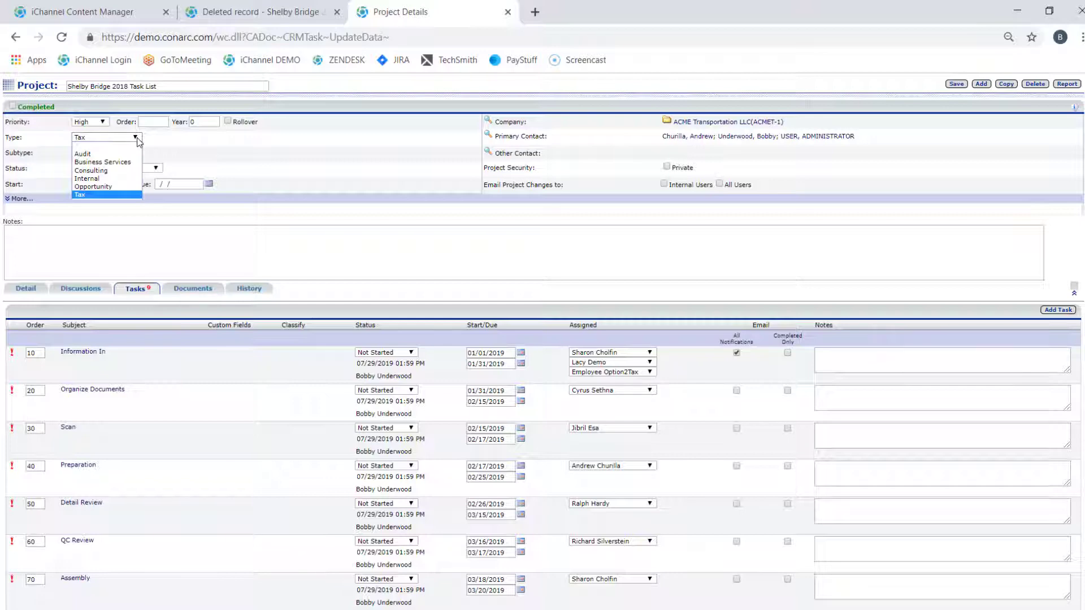
pyautogui.click(138, 140)
pyautogui.click(129, 153)
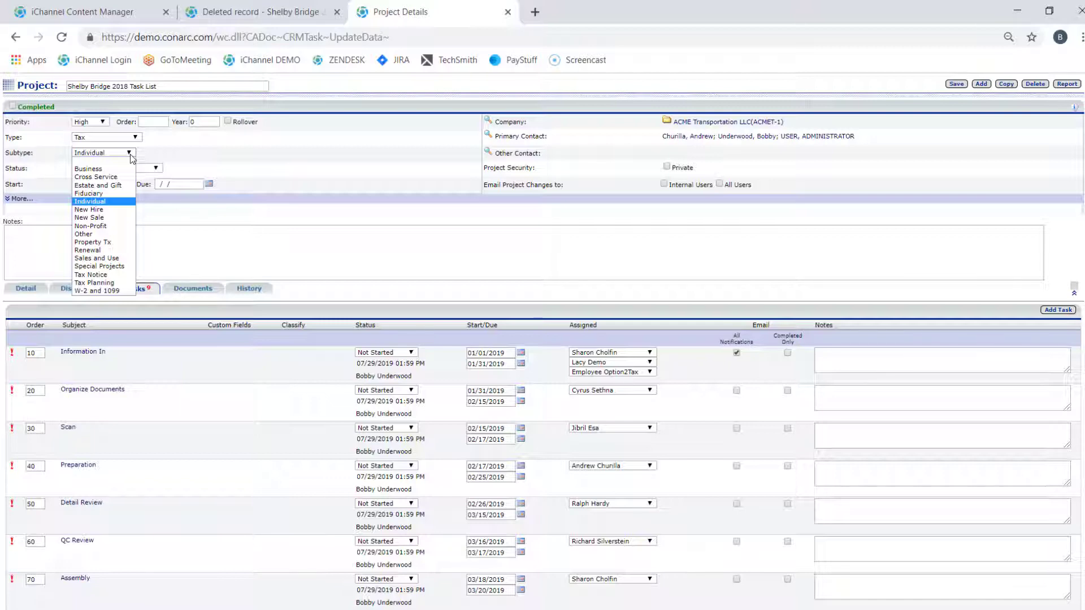
pyautogui.click(240, 166)
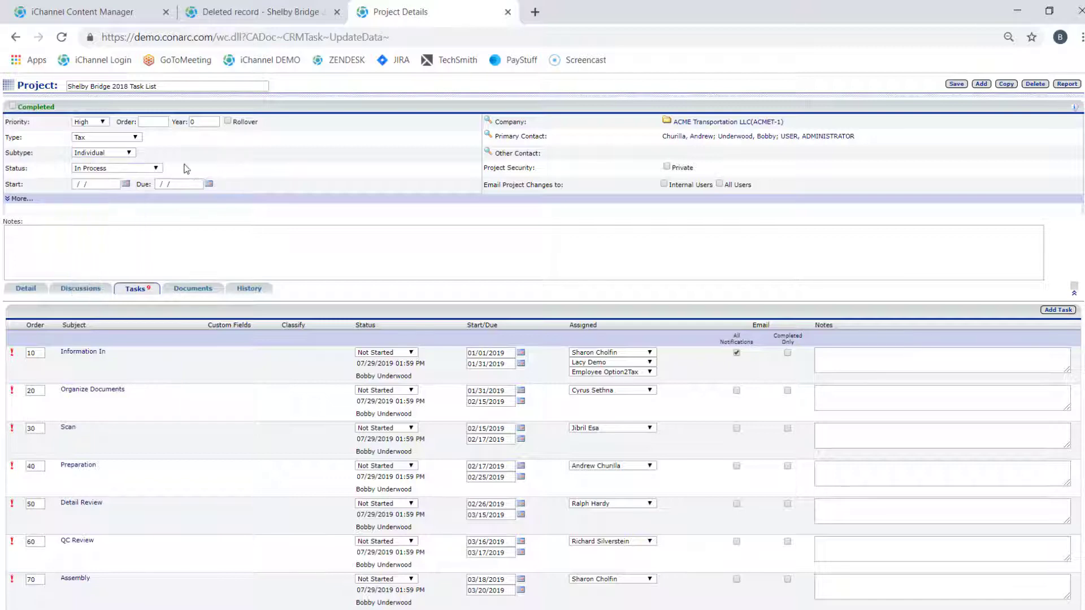
pyautogui.click(156, 168)
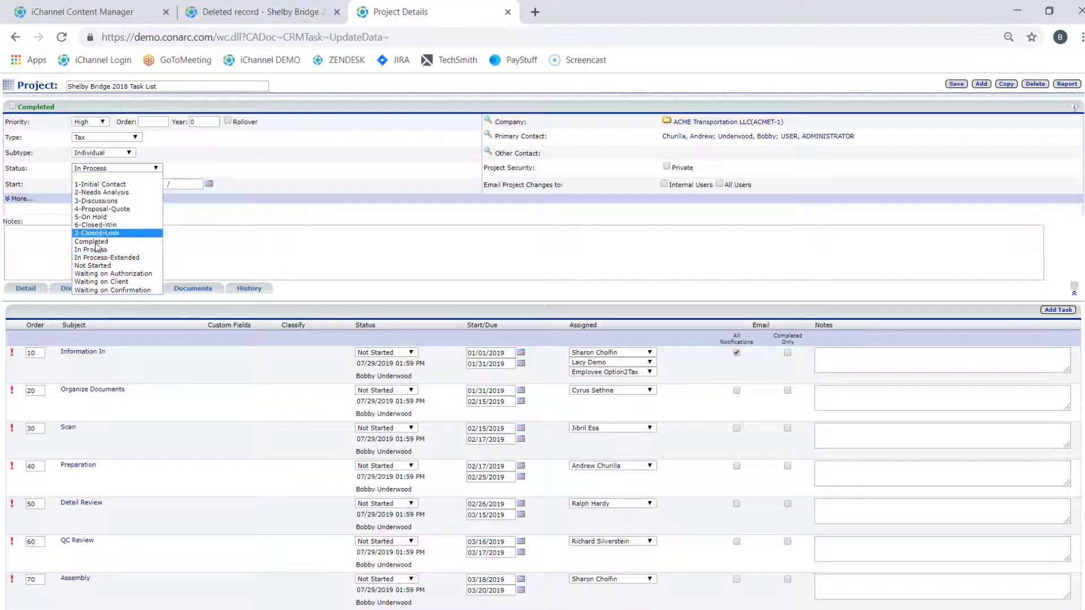
pyautogui.click(102, 266)
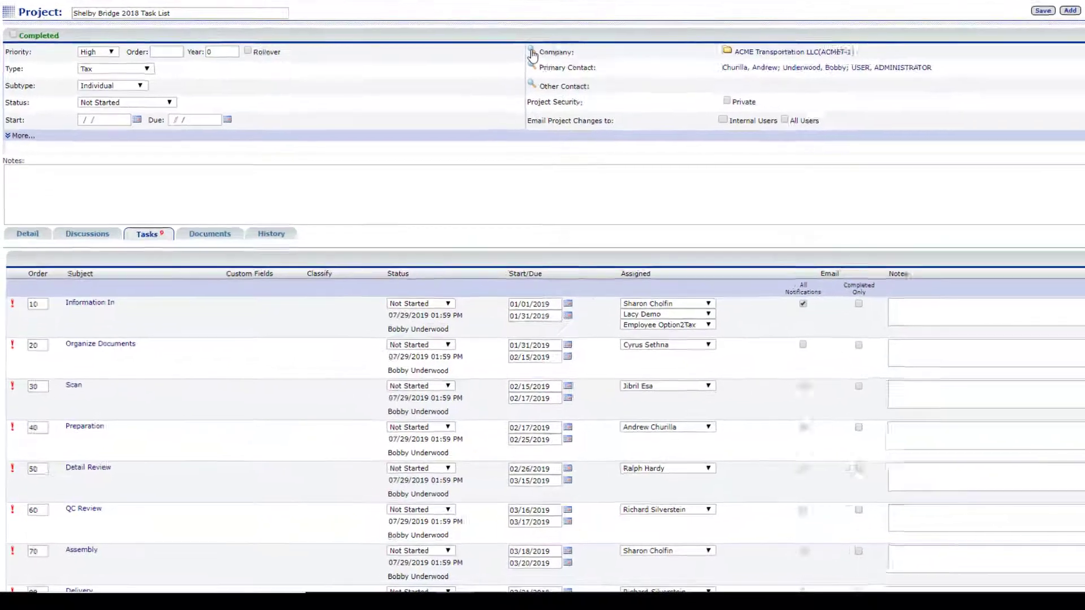
# Step: Replace the project's company ACME Transportation LLC with Shelby's Bridge Thrift Shop, found by searching company names for "Shelby"
pyautogui.click(490, 97)
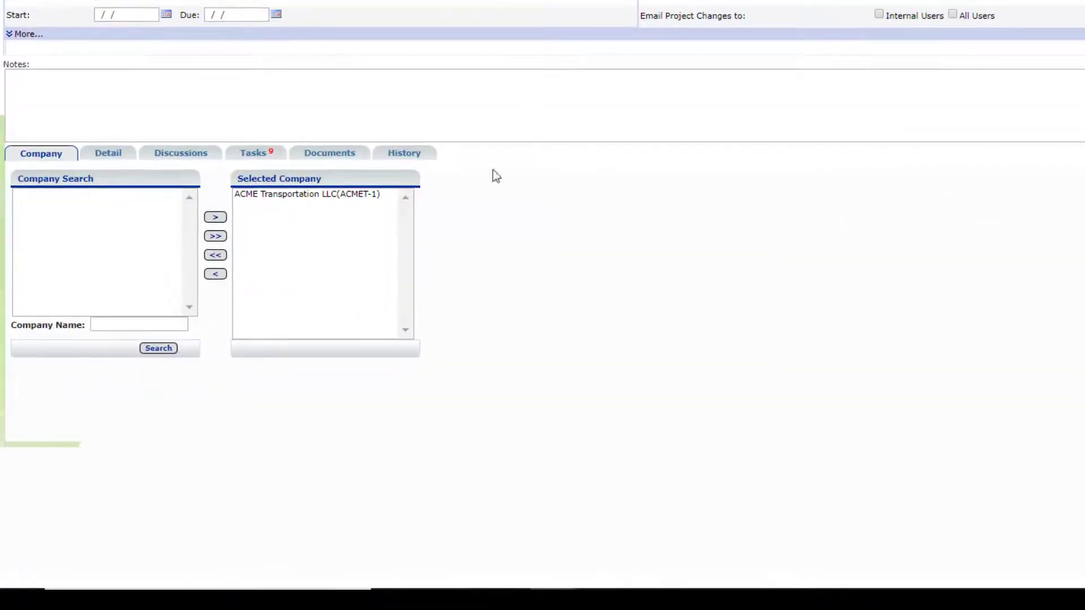
pyautogui.click(273, 196)
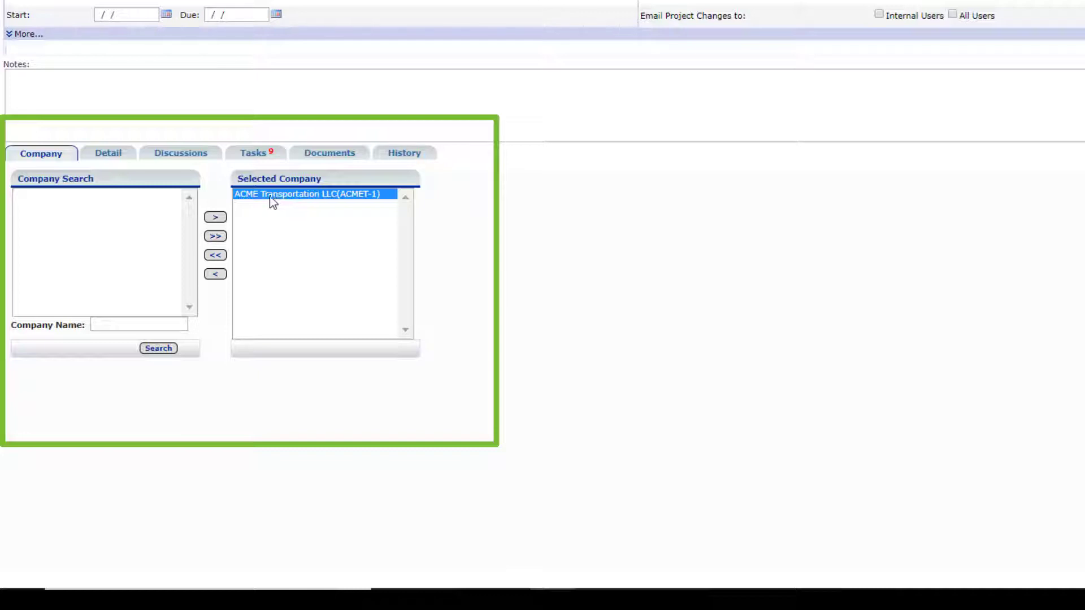
pyautogui.click(215, 274)
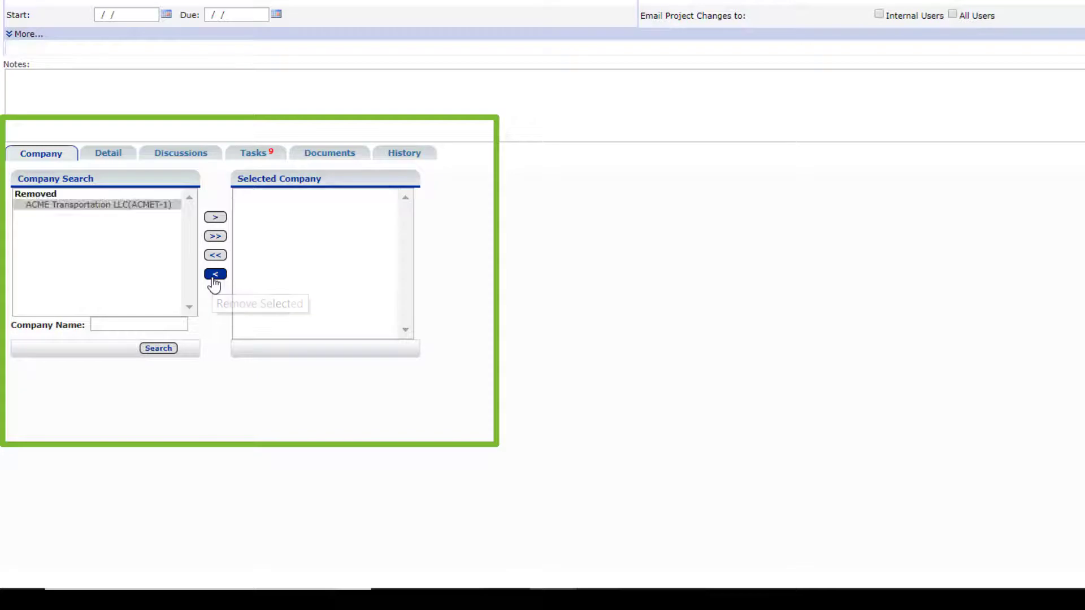
pyautogui.click(115, 324)
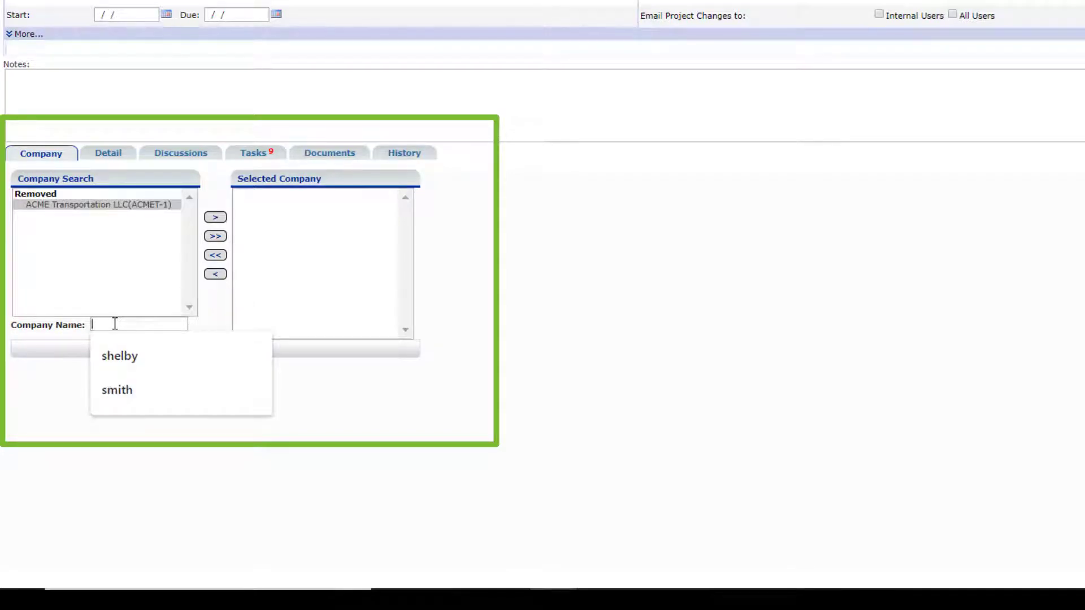
pyautogui.write('Shelby')
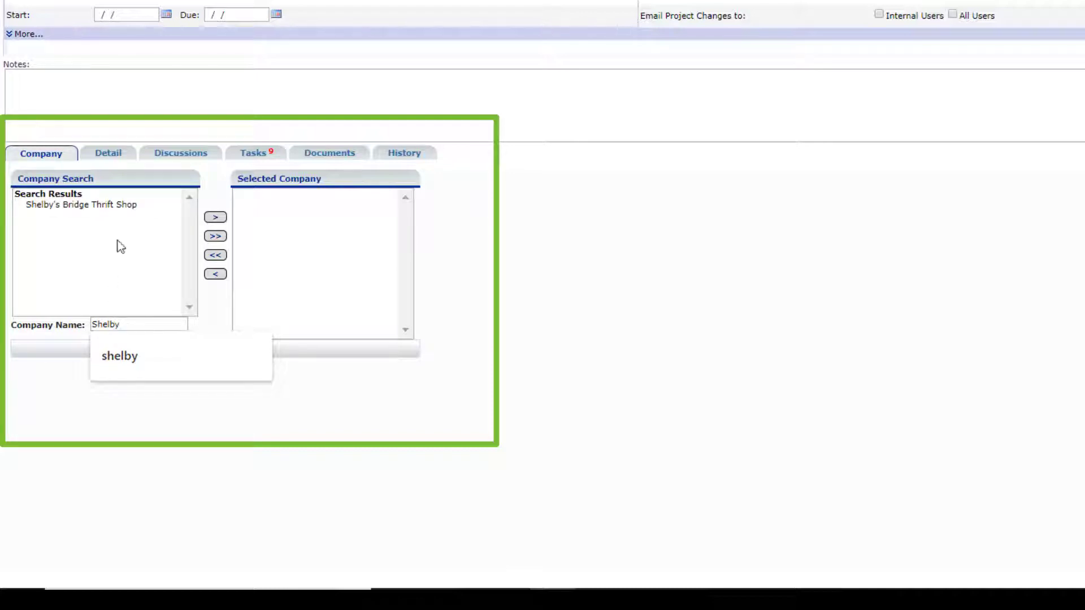
pyautogui.click(118, 207)
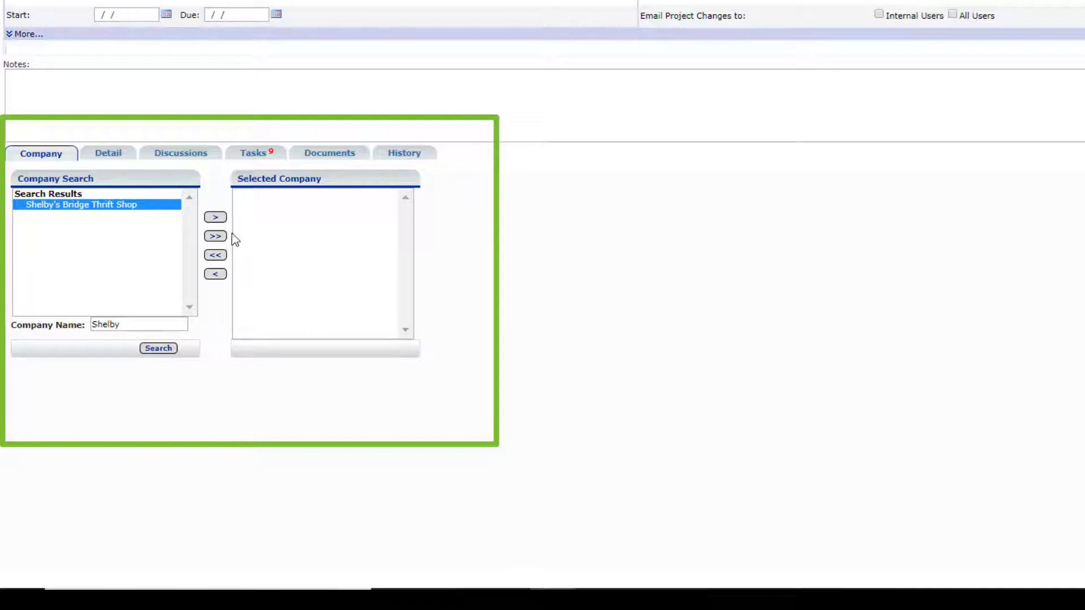
pyautogui.click(216, 218)
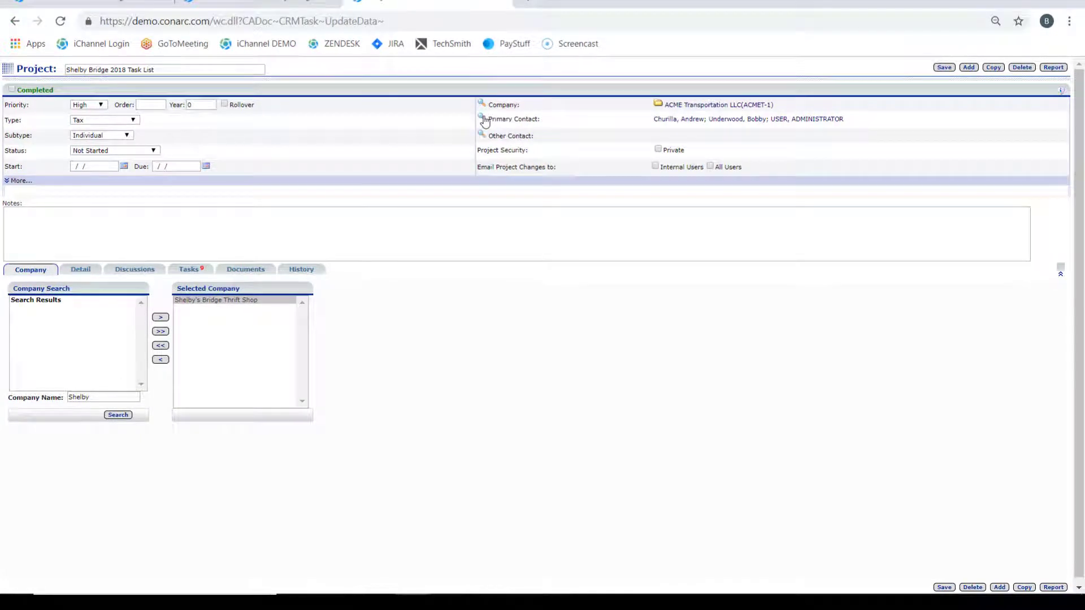
# Step: Remove the first listed person from the project's primary contacts
pyautogui.click(483, 119)
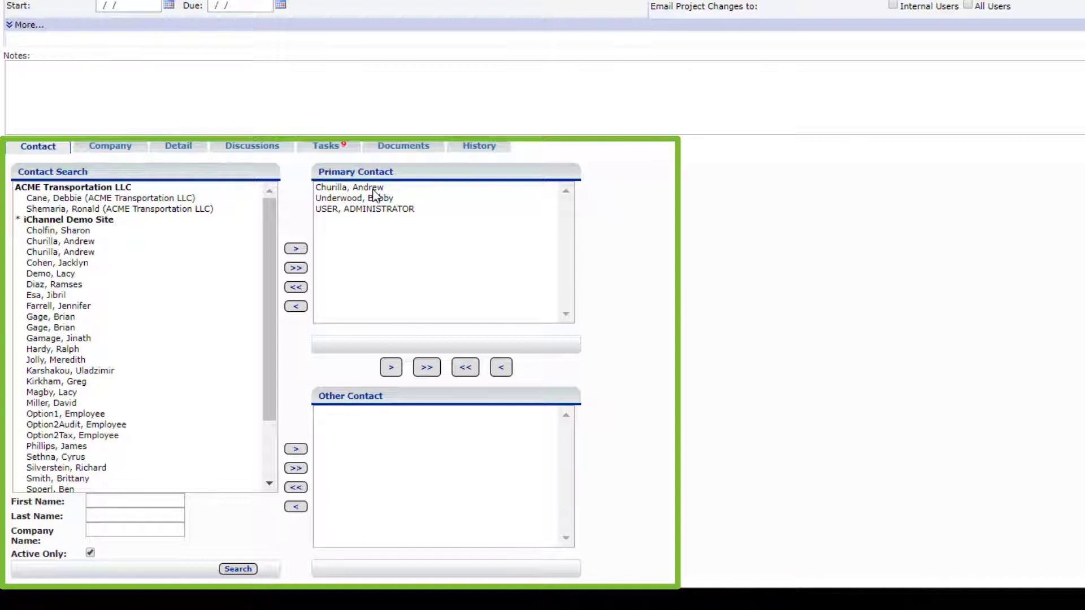
pyautogui.click(373, 190)
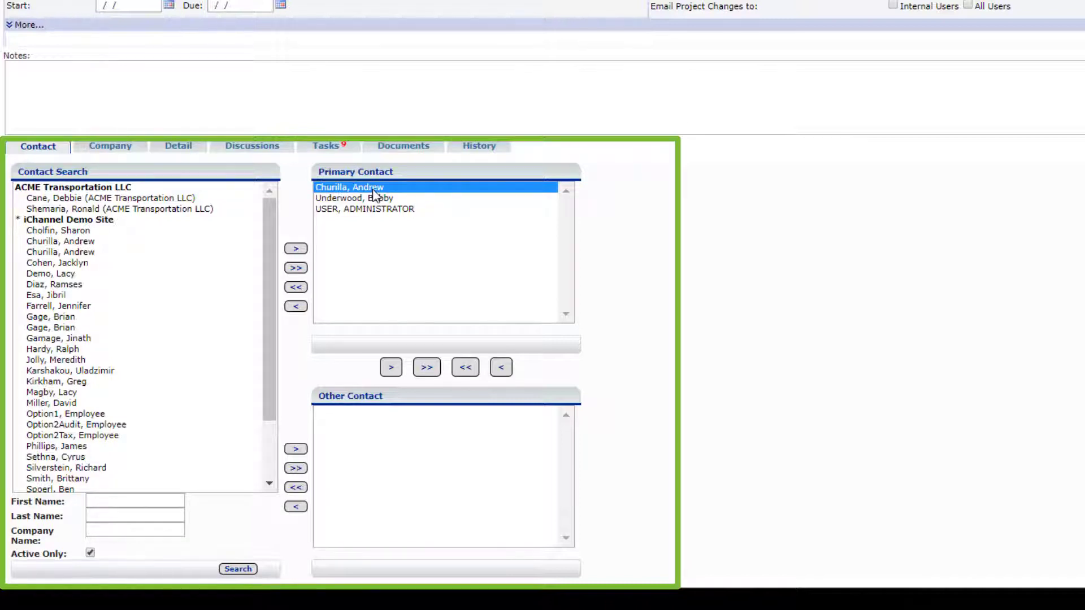
pyautogui.click(295, 306)
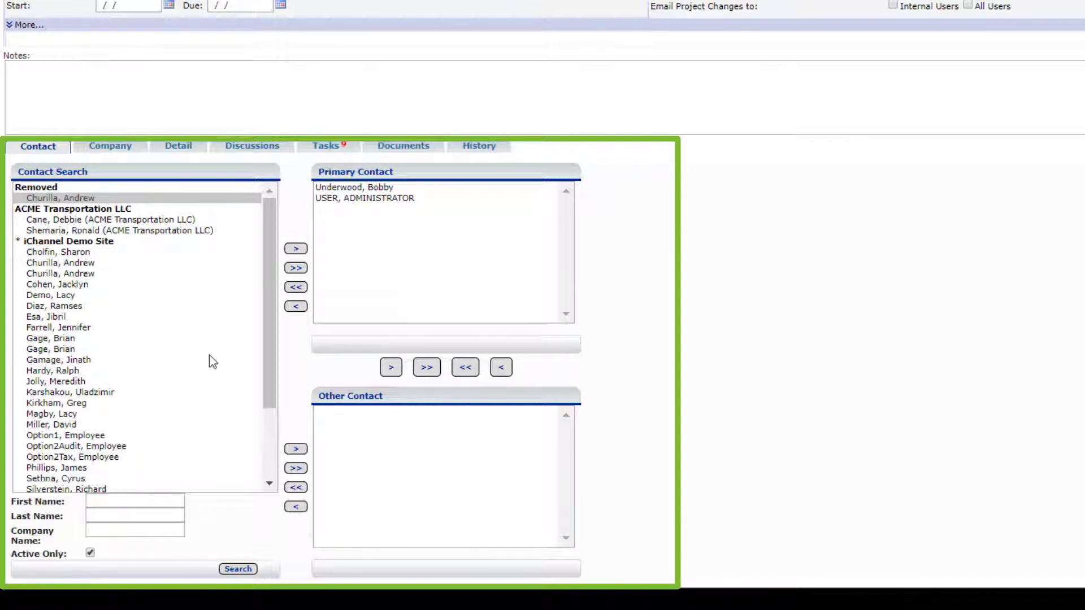
# Step: Add the first person listed under iChannel Demo Site as the project's other contact and save the project
pyautogui.click(90, 253)
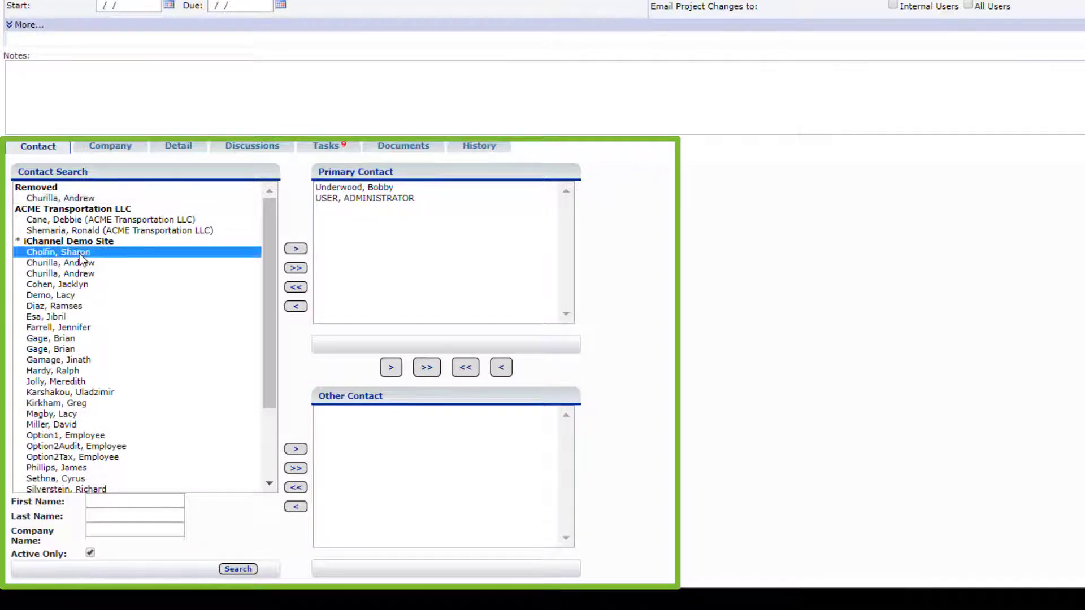
pyautogui.click(296, 449)
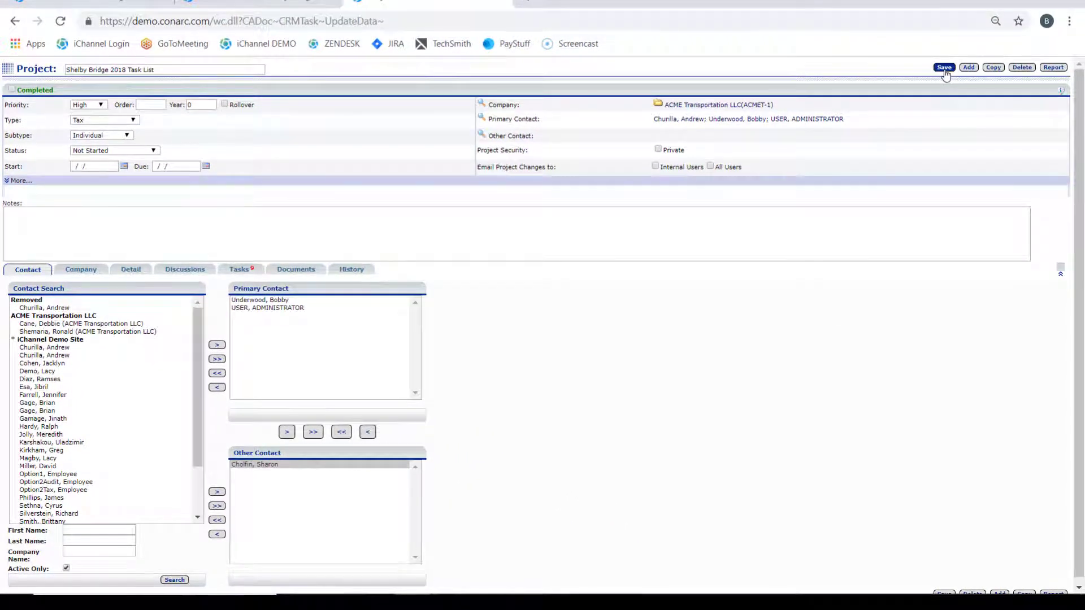
pyautogui.click(944, 68)
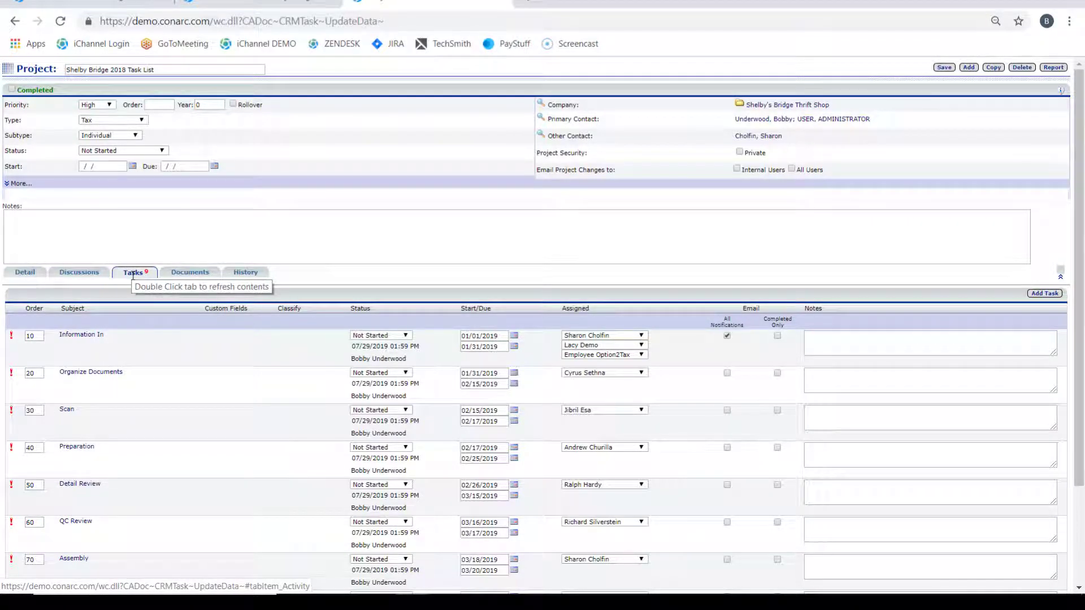
# Step: Review the project's task list and set the project's start date to 08/01/2019
pyautogui.scroll(-3, 136, 328)
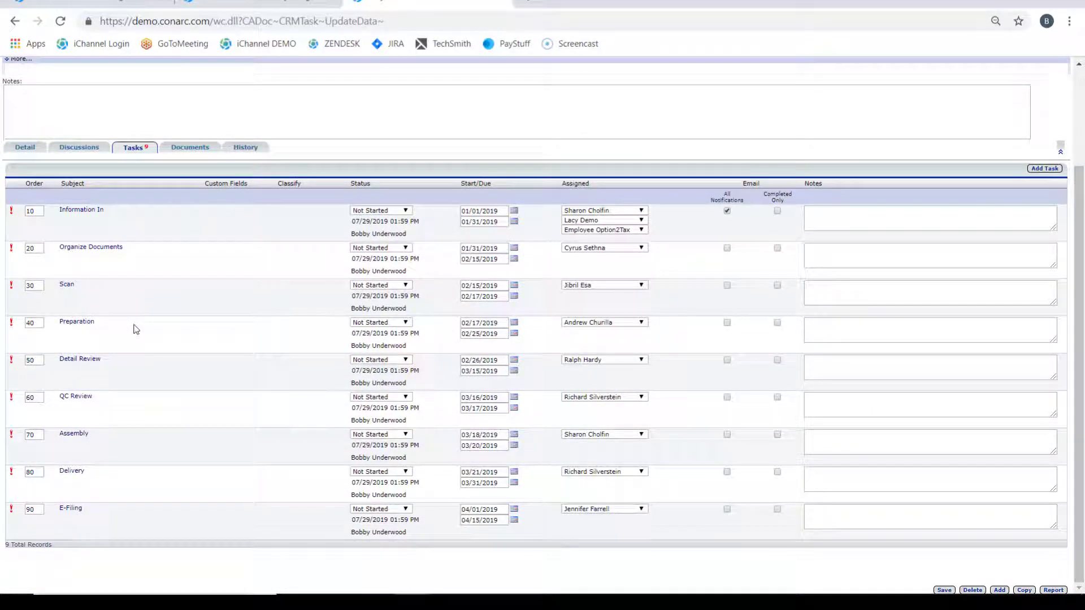
pyautogui.scroll(3, 136, 329)
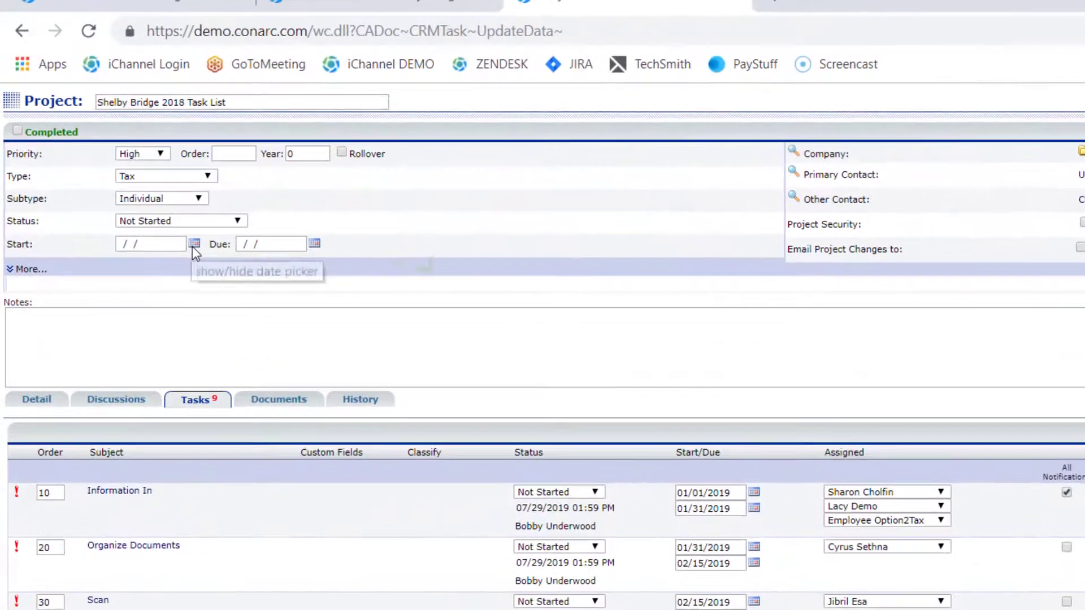
pyautogui.click(193, 245)
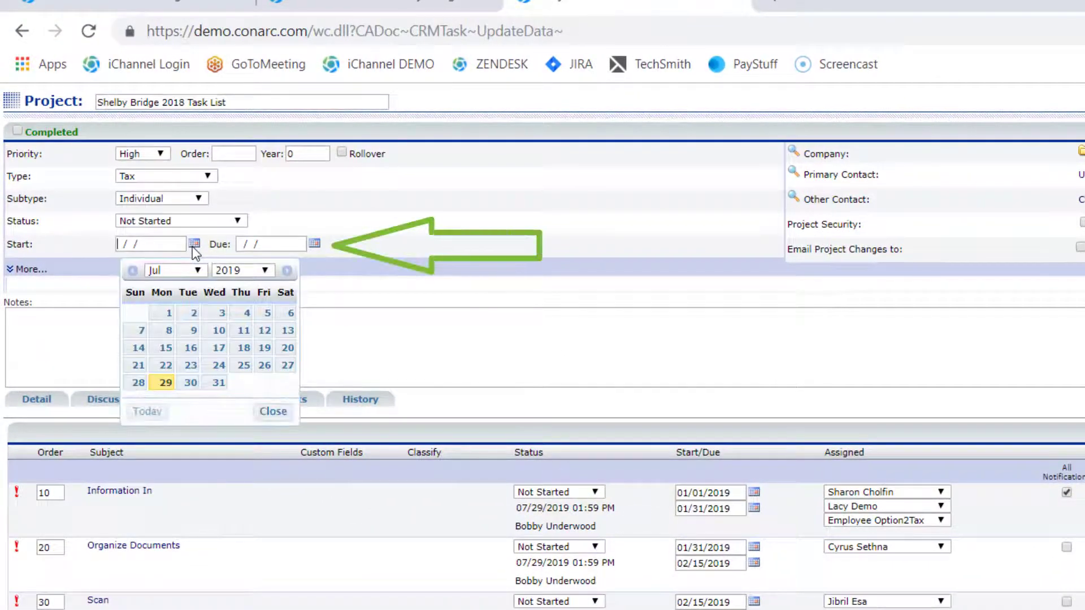
pyautogui.click(195, 270)
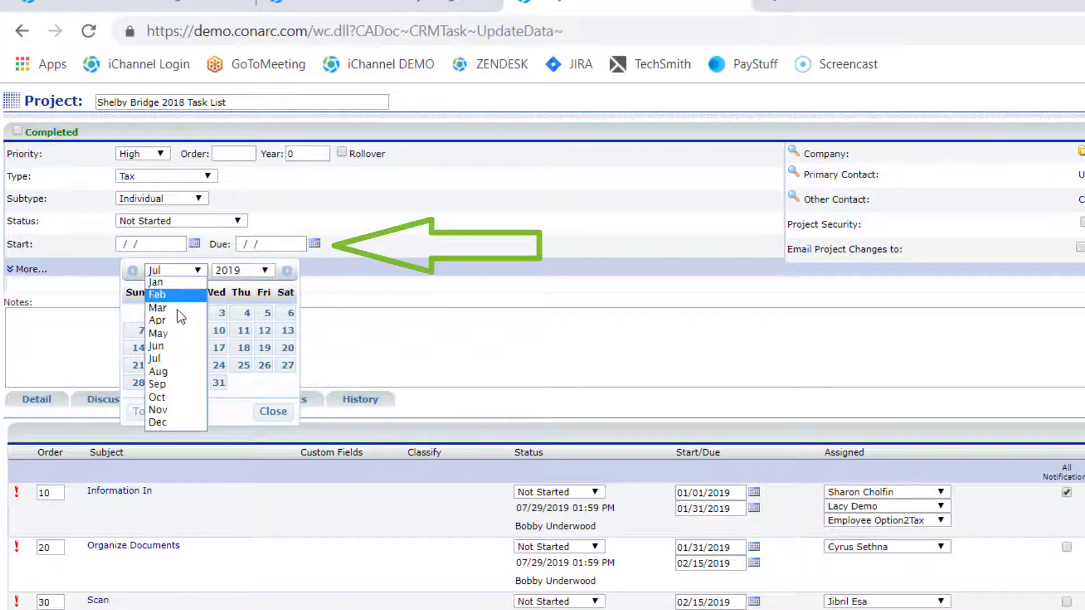
pyautogui.click(161, 372)
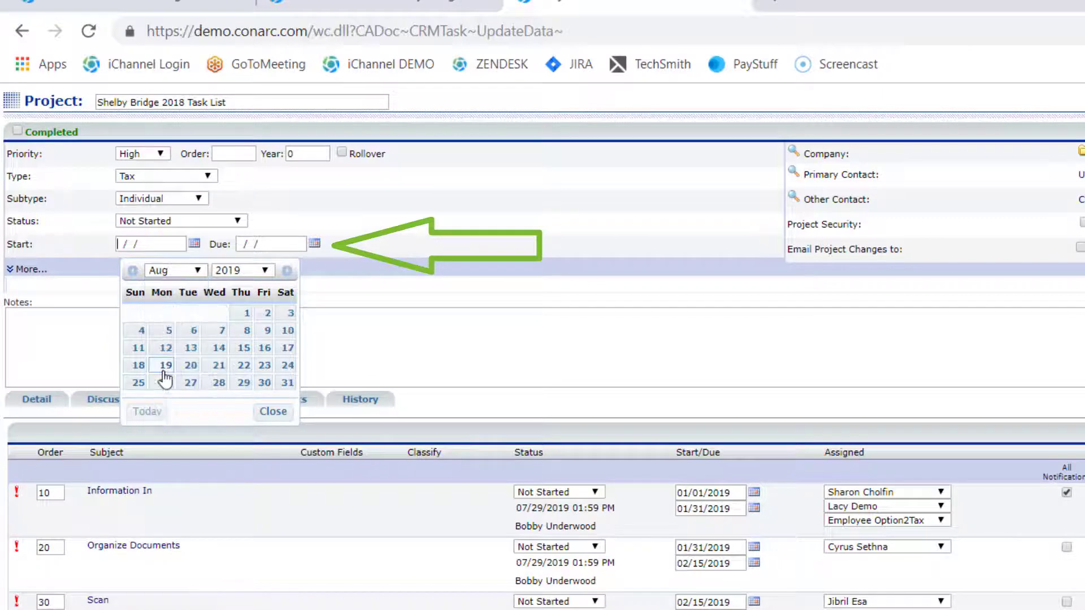
pyautogui.click(249, 315)
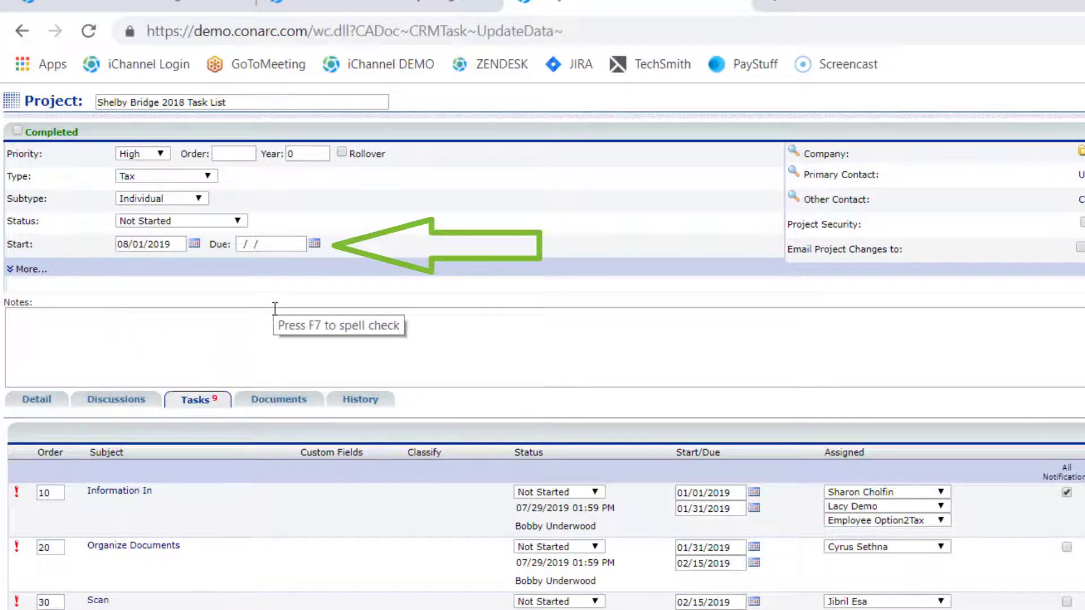
# Step: Set the project's due date to 12/31/2019
pyautogui.click(314, 244)
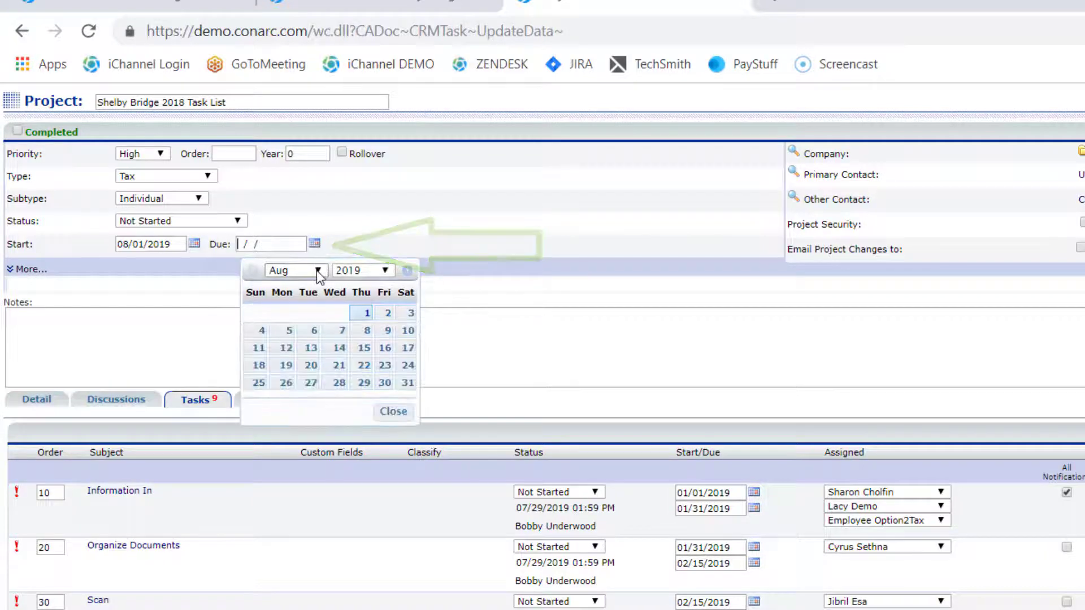
pyautogui.click(319, 271)
pyautogui.click(288, 332)
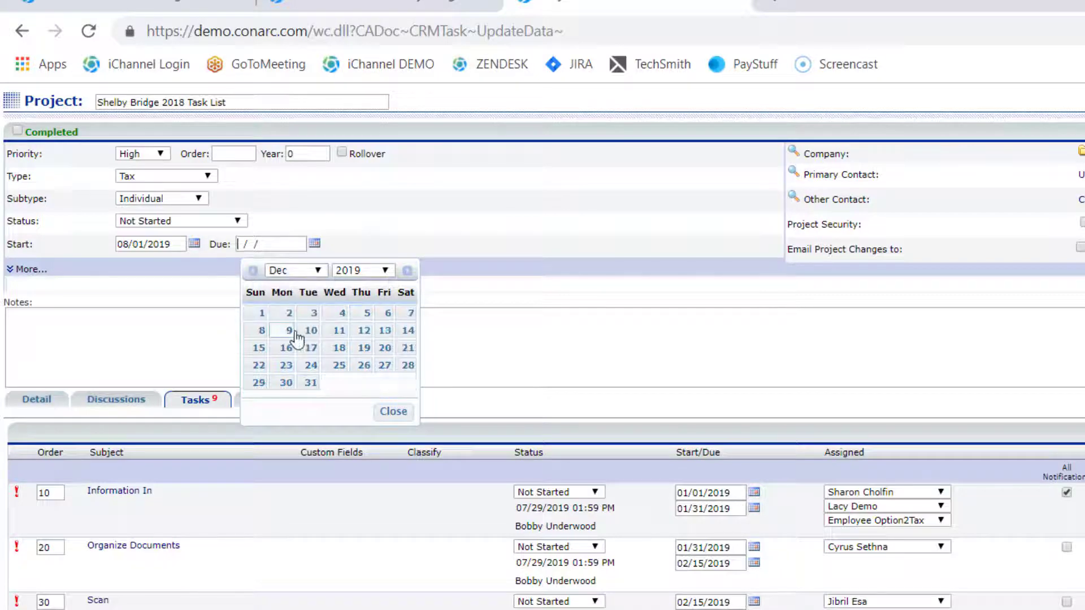
pyautogui.click(311, 382)
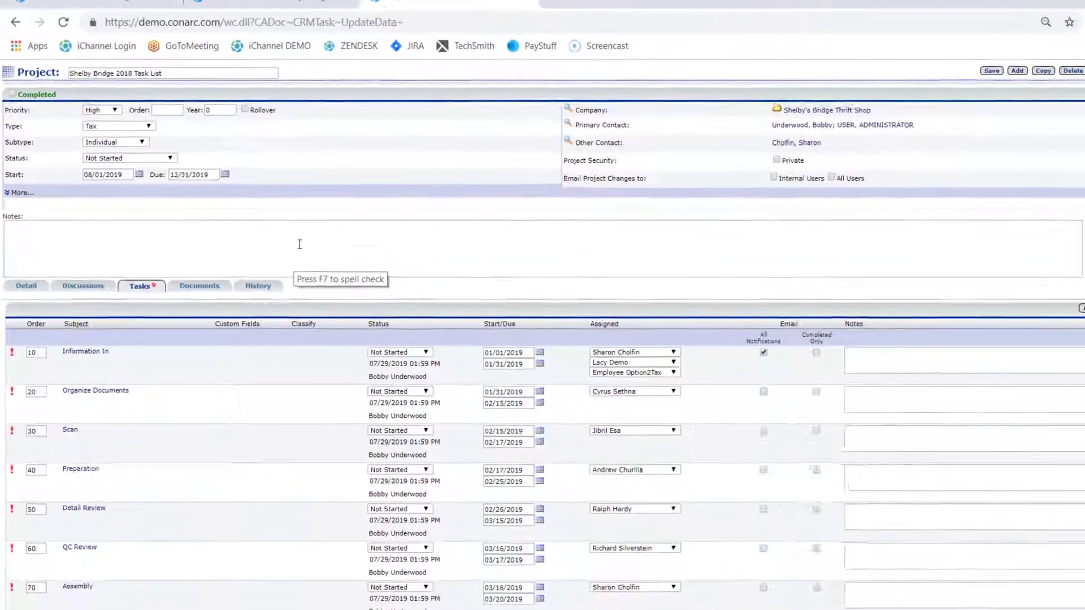
# Step: Open the project's Information In task and remove the last of its three assigned contacts
pyautogui.scroll(-2, 418, 341)
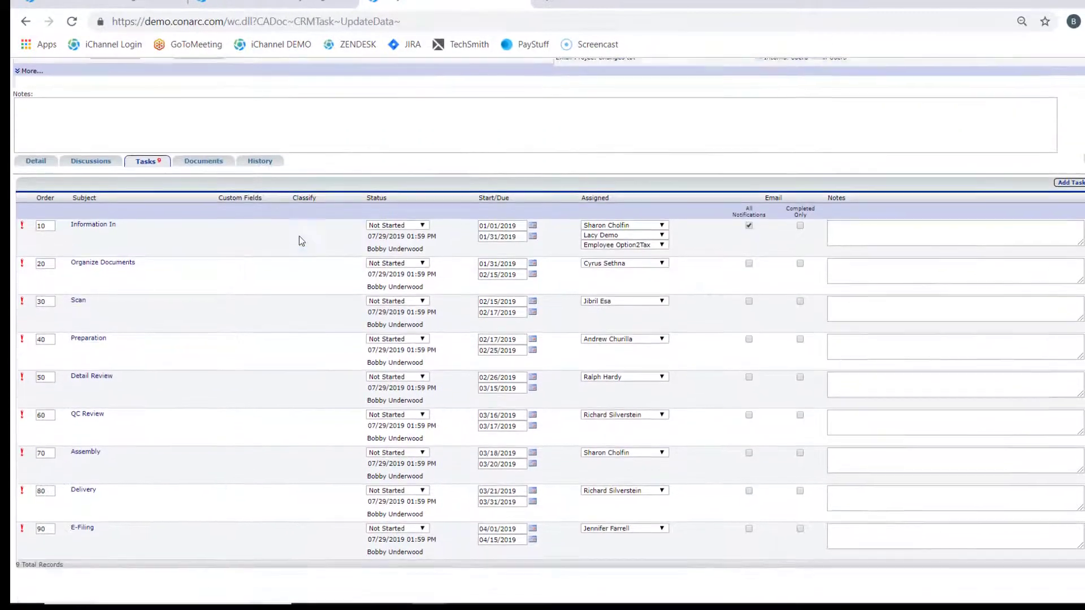
pyautogui.scroll(-1, 299, 237)
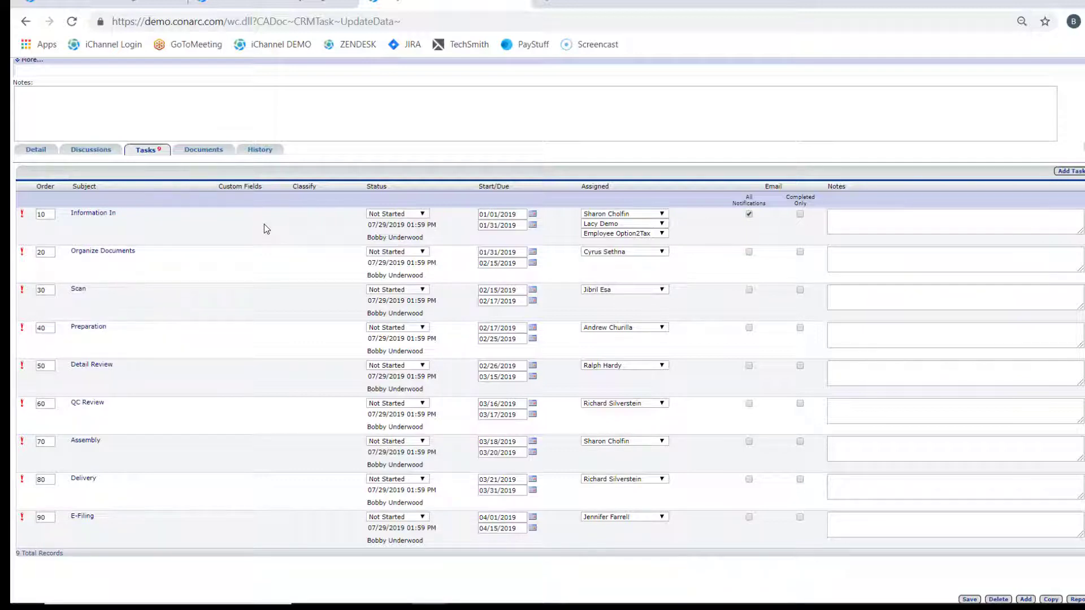
pyautogui.click(94, 218)
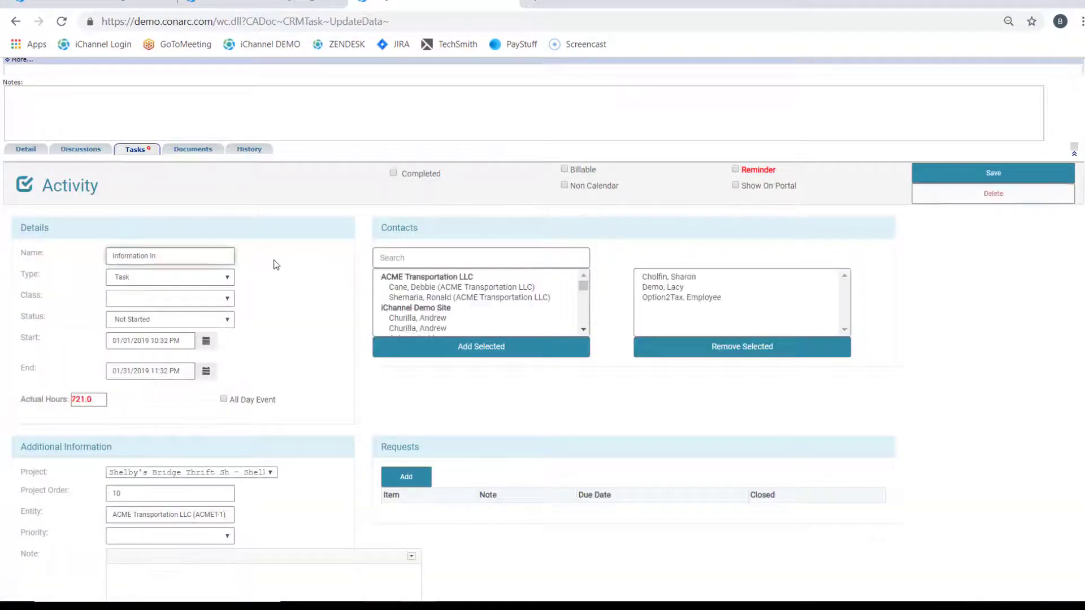
pyautogui.scroll(-1, 276, 265)
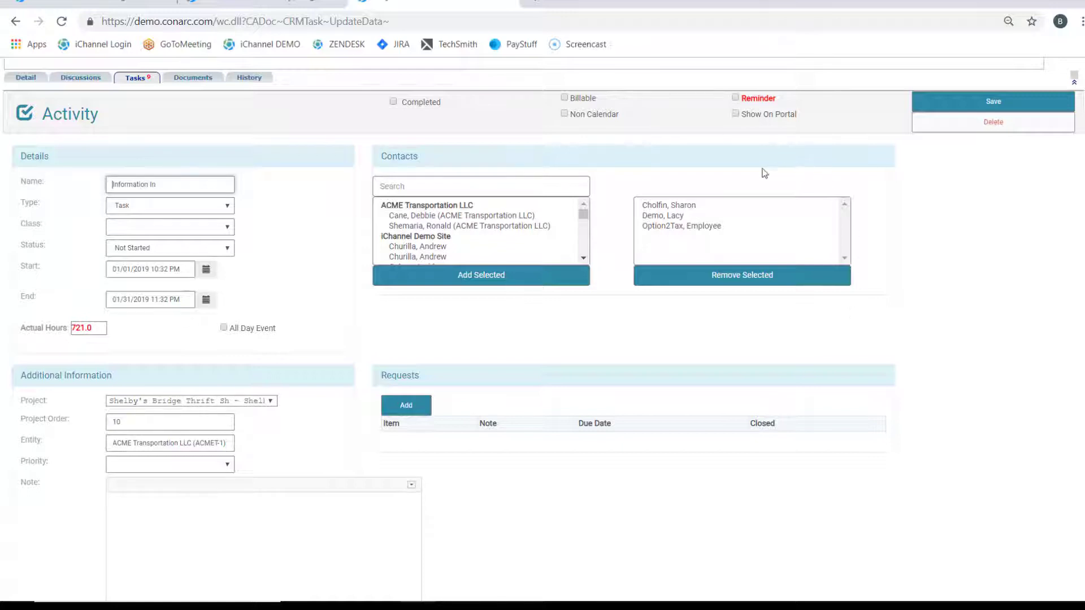
pyautogui.click(672, 227)
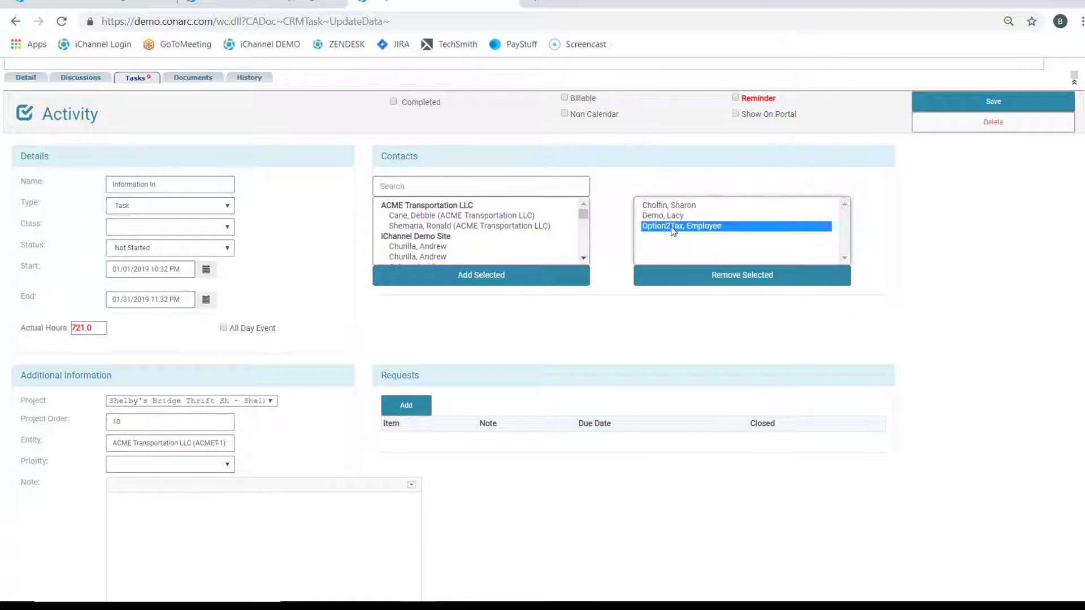
pyautogui.click(691, 283)
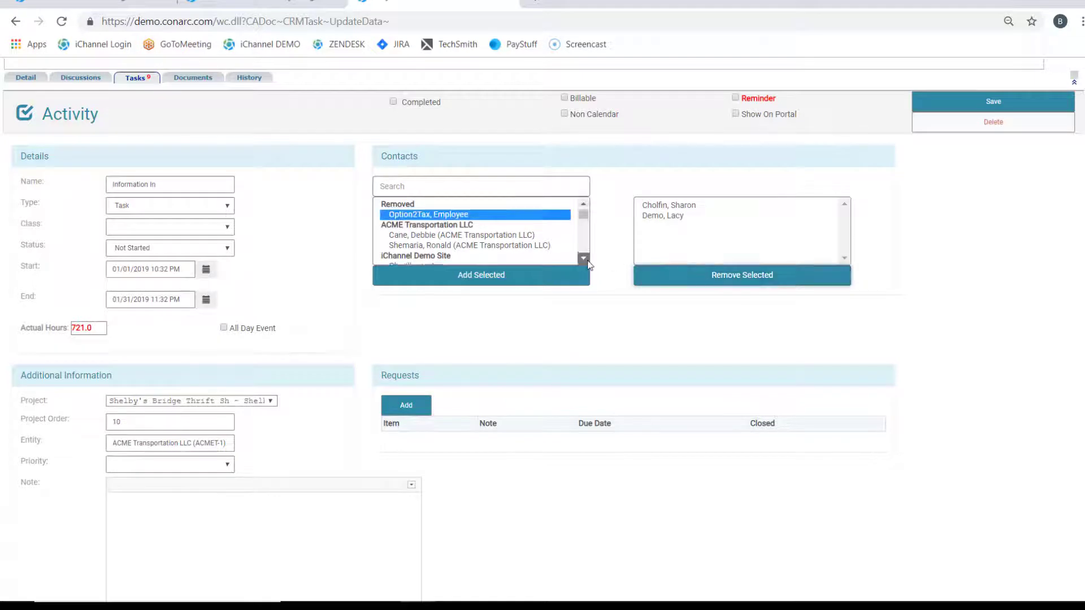
# Step: Assign another person from the iChannel Demo Site contacts to the Information In task and save the task
pyautogui.scroll(-1, 587, 261)
pyautogui.scroll(-1, 587, 261)
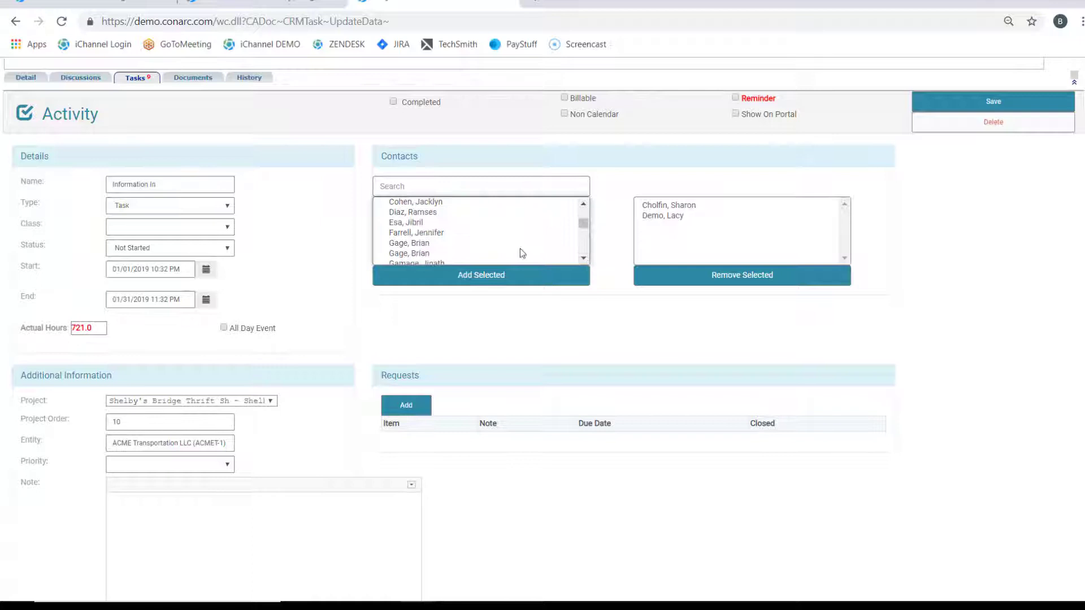
pyautogui.click(421, 233)
pyautogui.click(480, 275)
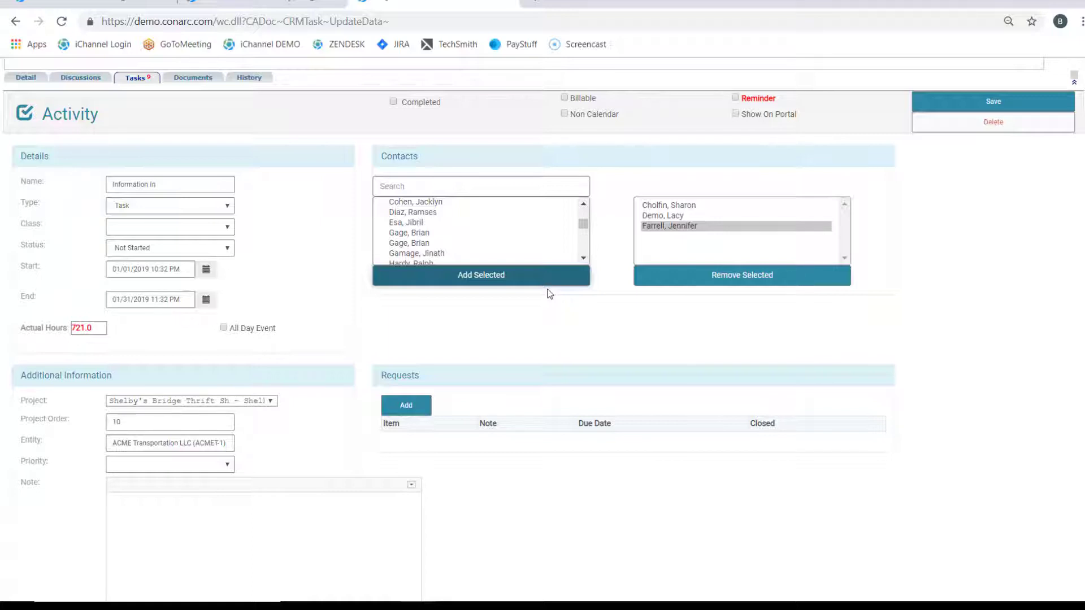
pyautogui.click(984, 105)
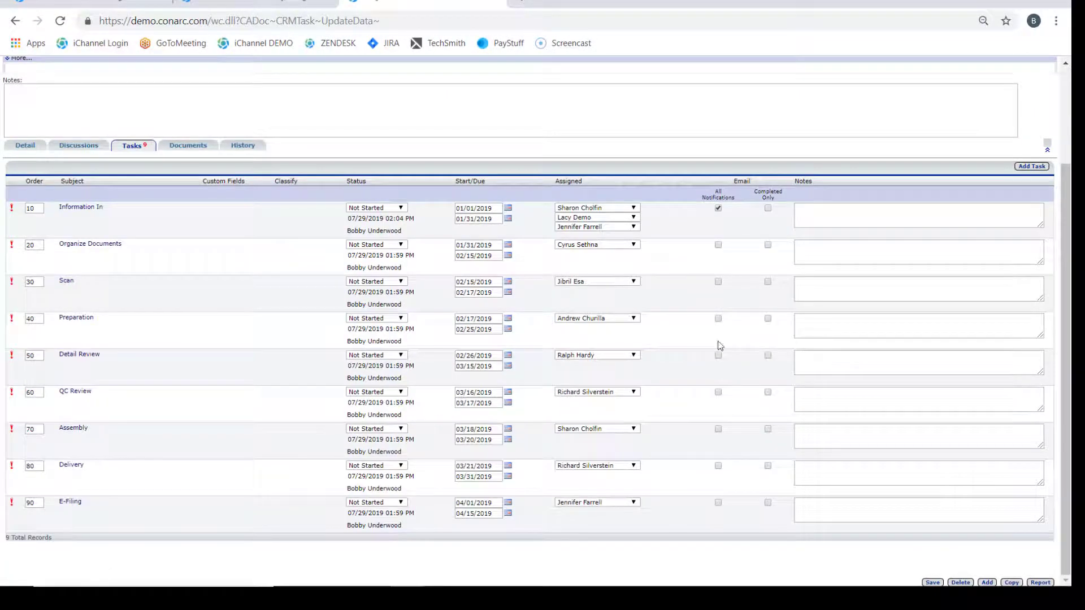
# Step: Switch the Information In task's email notifications to Completed Only and set its status to Completed
pyautogui.click(401, 209)
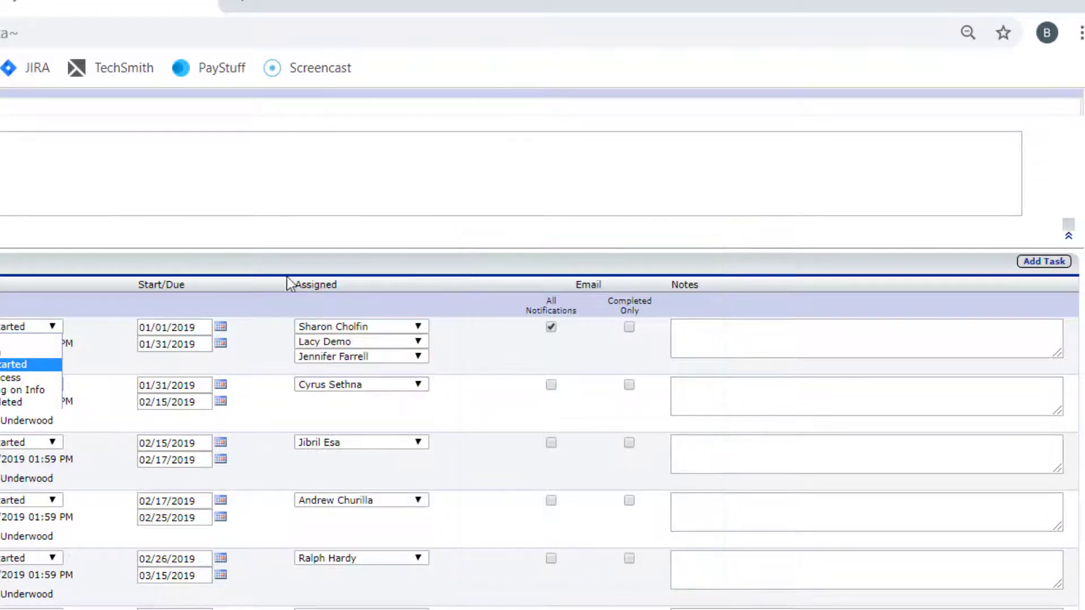
pyautogui.click(511, 354)
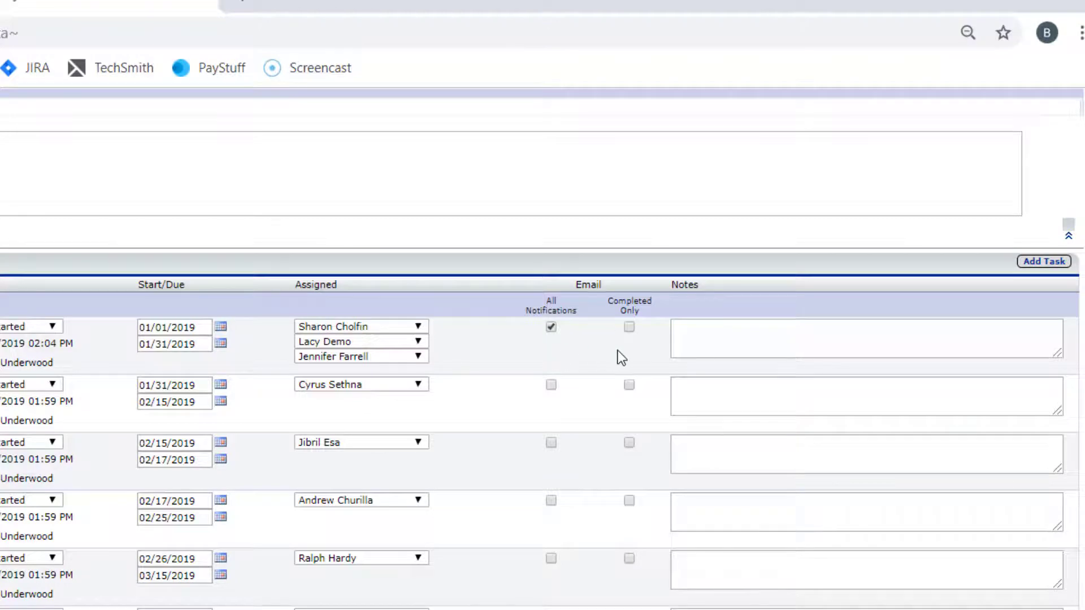
pyautogui.click(629, 327)
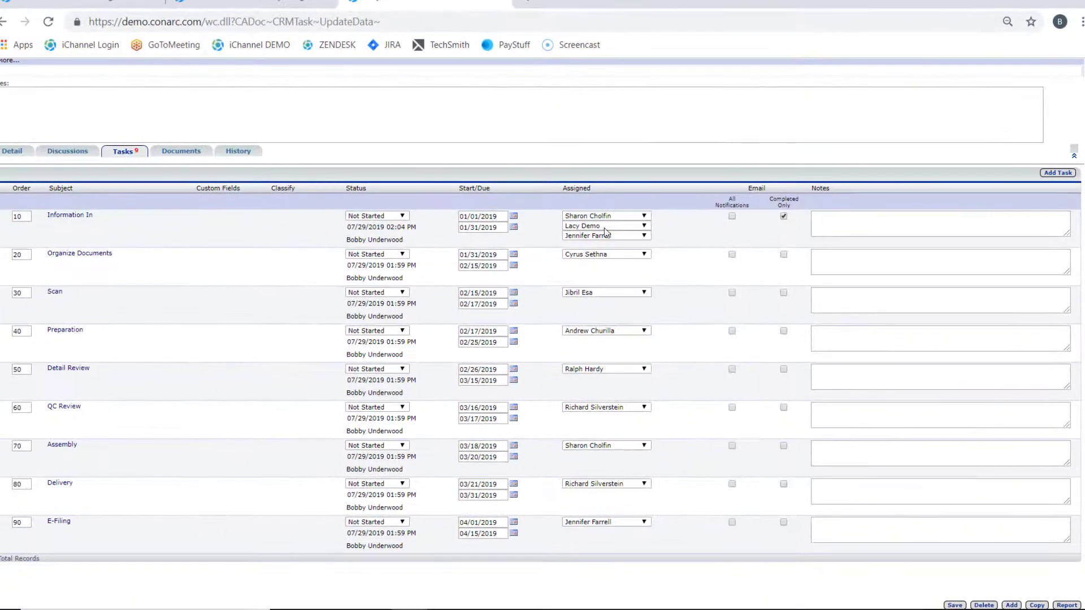
pyautogui.click(404, 218)
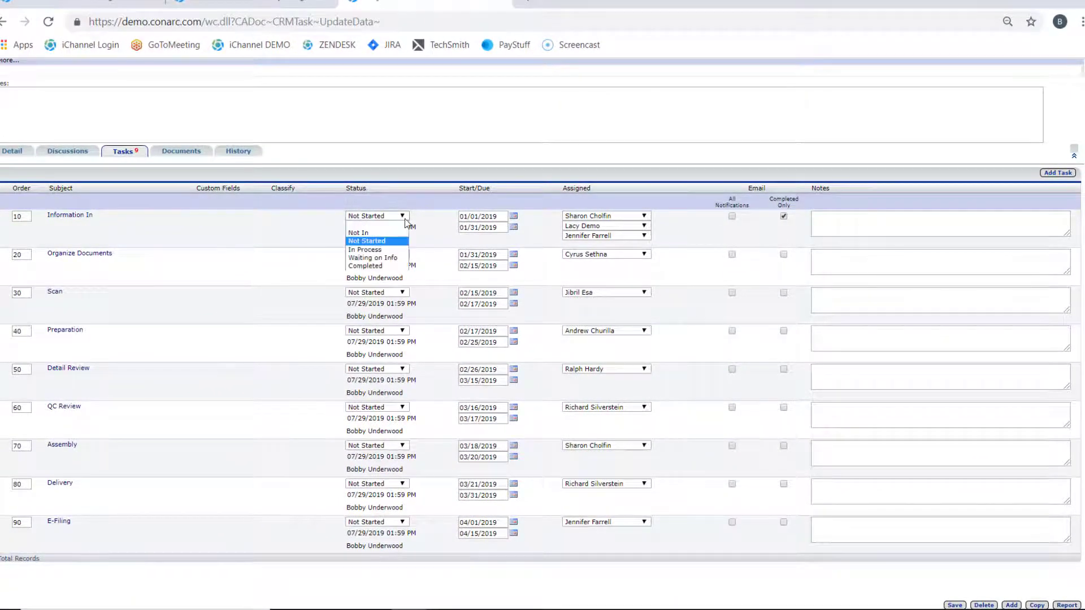
pyautogui.click(390, 266)
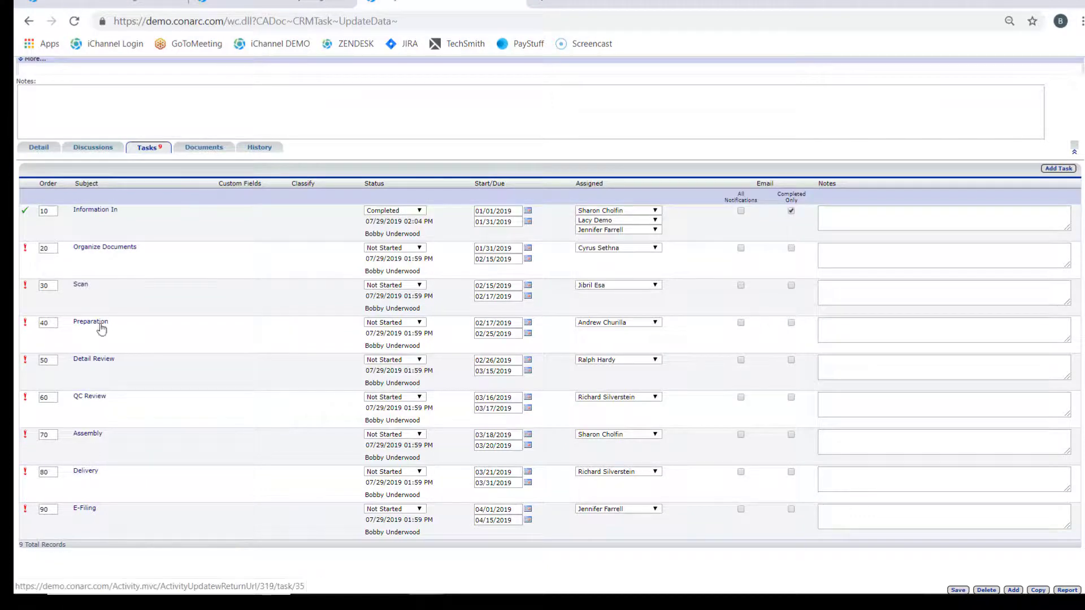
# Step: Delete the Scan task from the project's task list and save the project
pyautogui.click(80, 285)
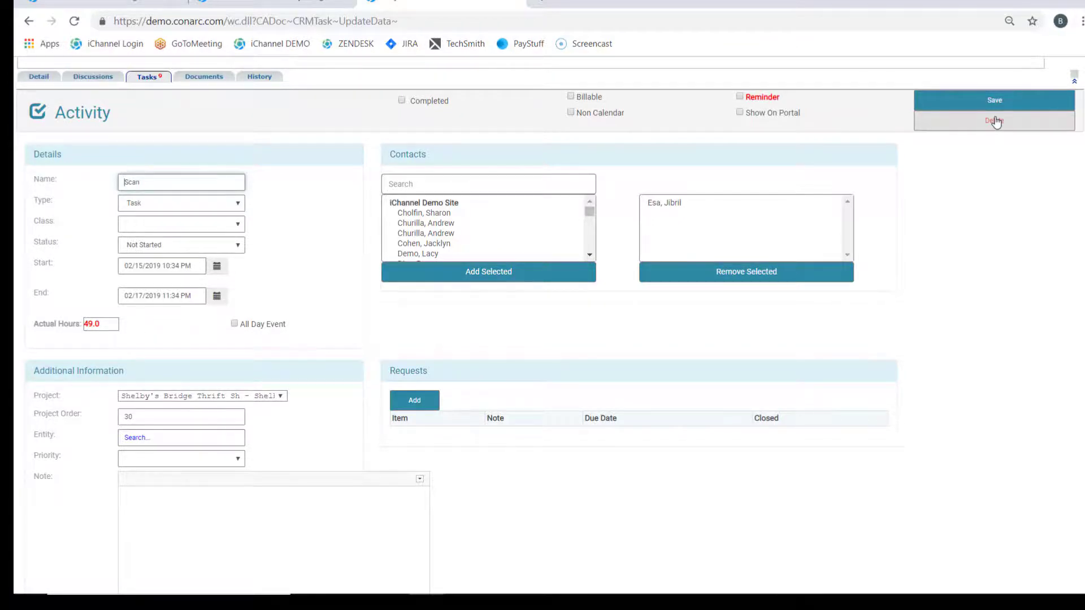
pyautogui.click(994, 121)
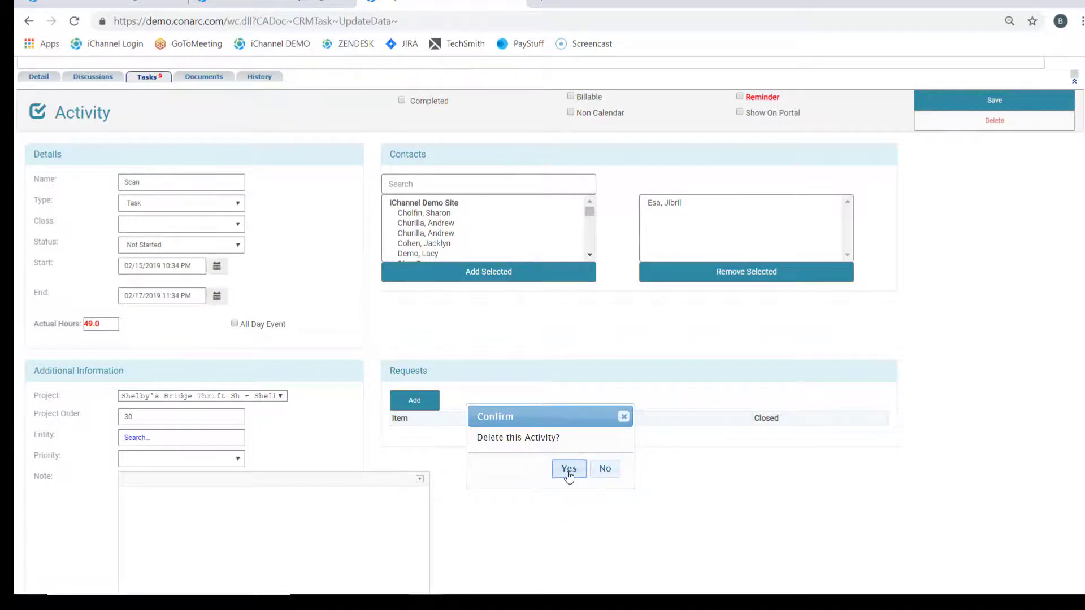
pyautogui.click(569, 474)
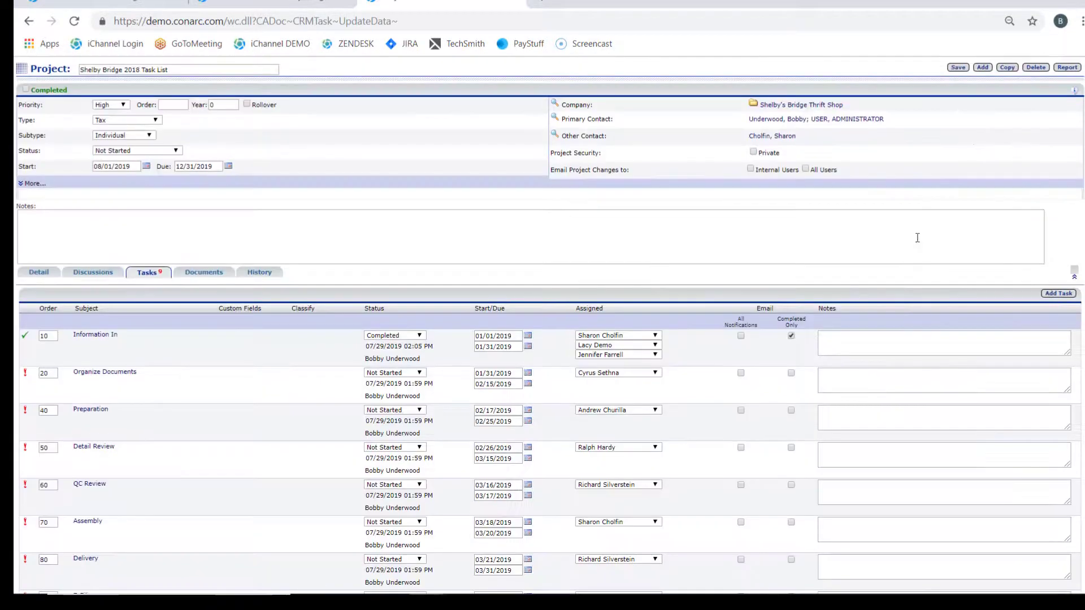
pyautogui.click(959, 69)
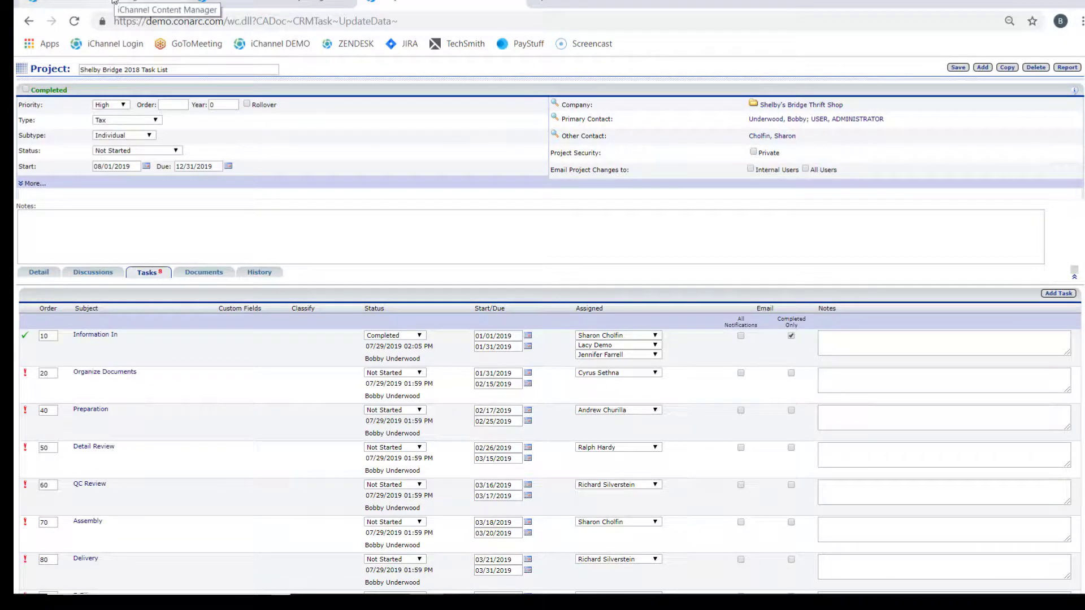
# Step: Expand the Shelby Bridge 2018 Task List project on the dashboard, then open and save its Preparation task
pyautogui.click(144, 7)
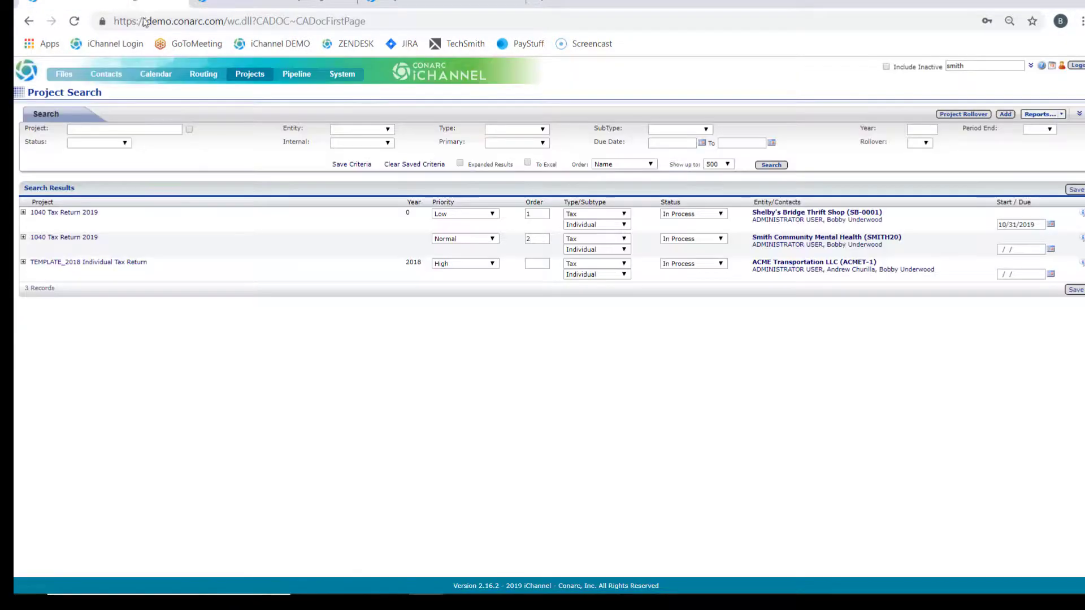
pyautogui.click(35, 76)
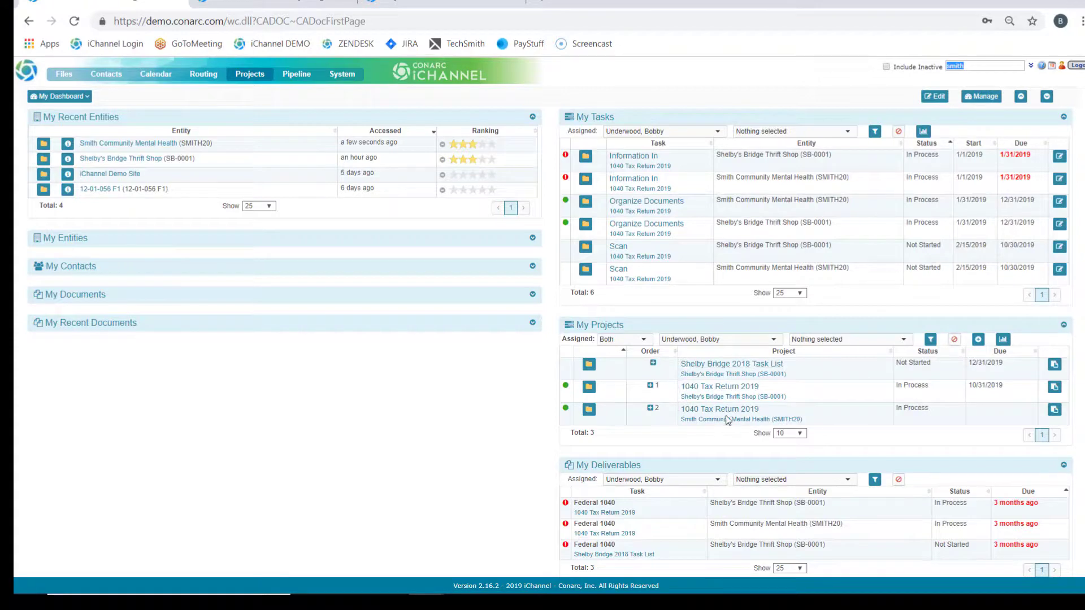
pyautogui.click(653, 364)
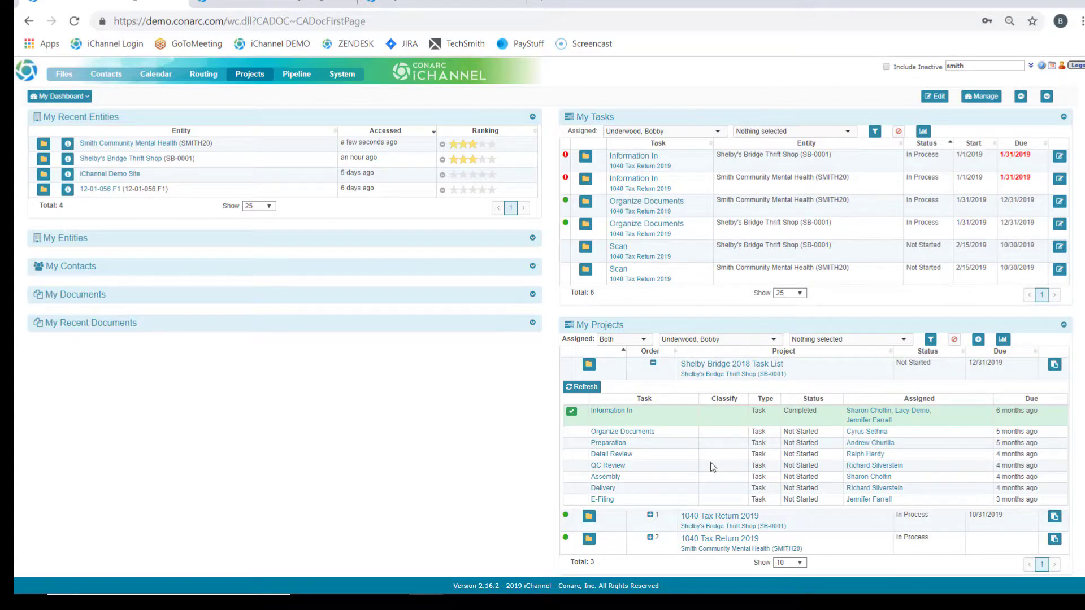
pyautogui.click(615, 445)
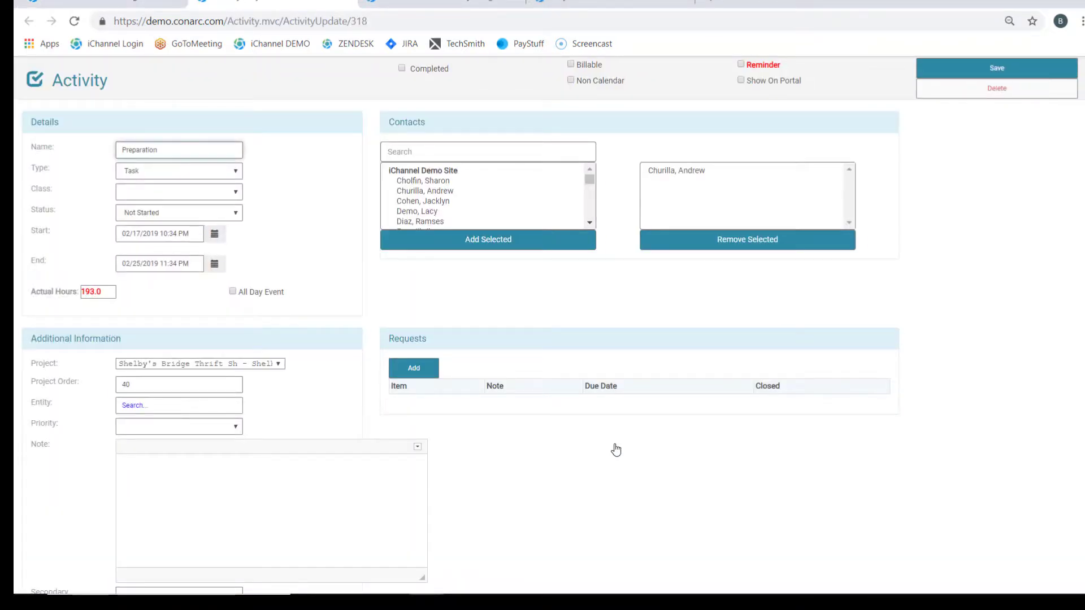
pyautogui.click(999, 74)
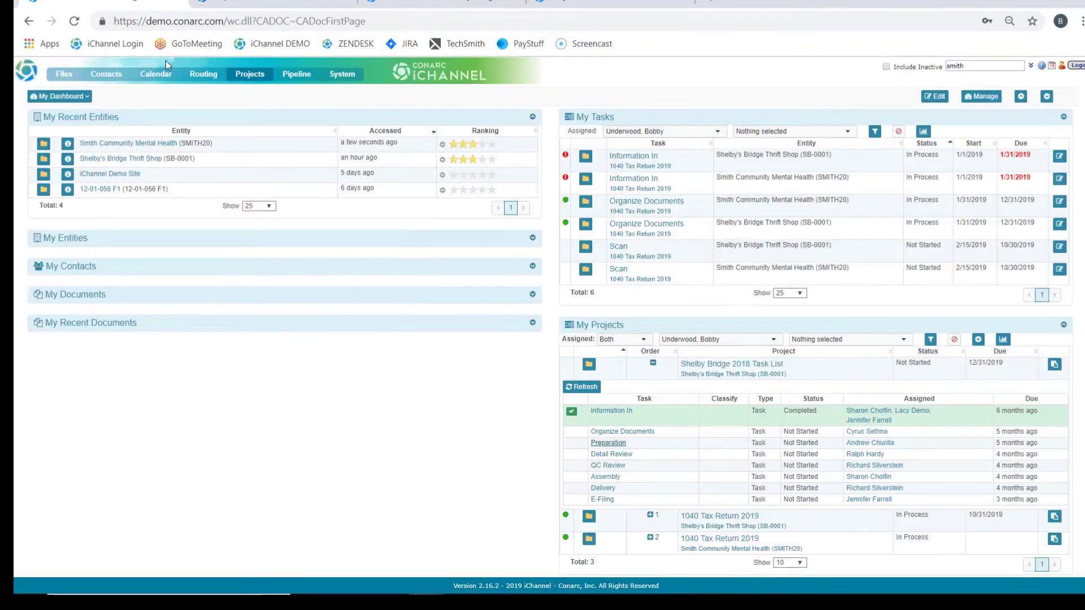